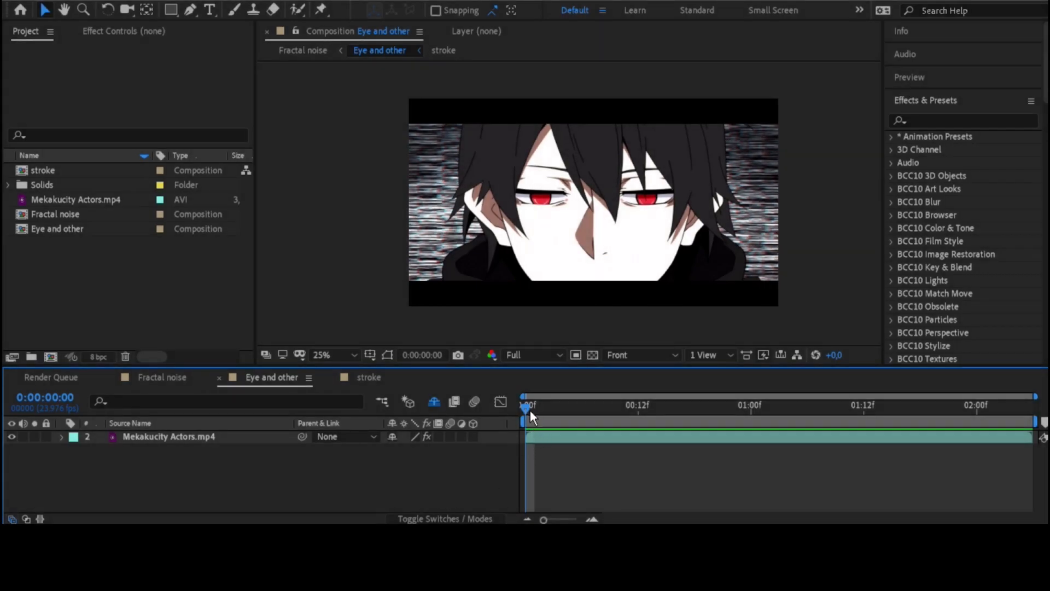
Return to the start, duplicate the Mekakucity Actors.mp4 layer, and maximize the Composition viewer
left_click_drag(528, 406, 743, 407)
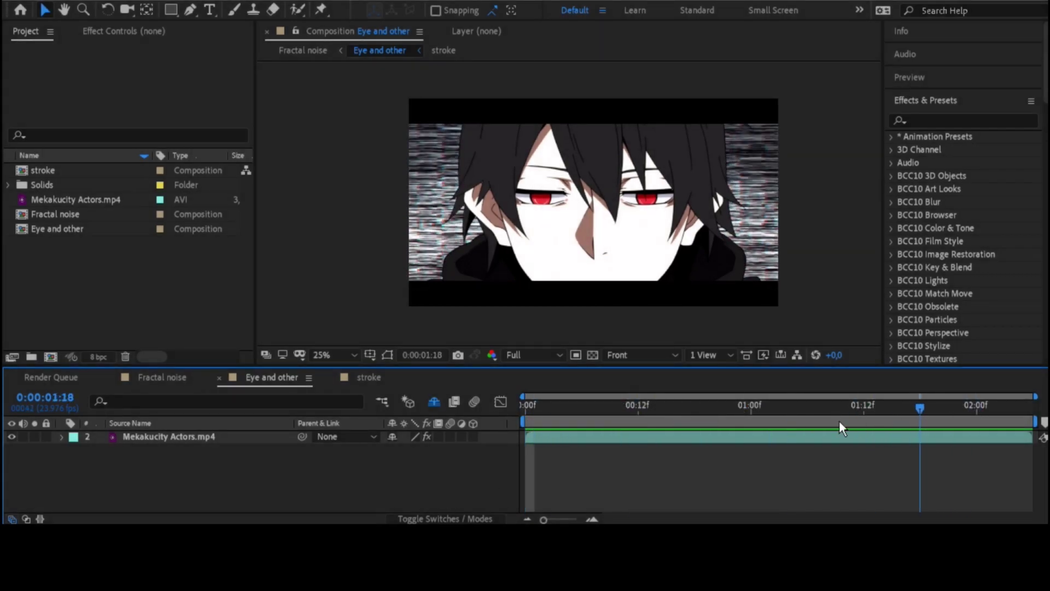
key("Home")
left_click(238, 439)
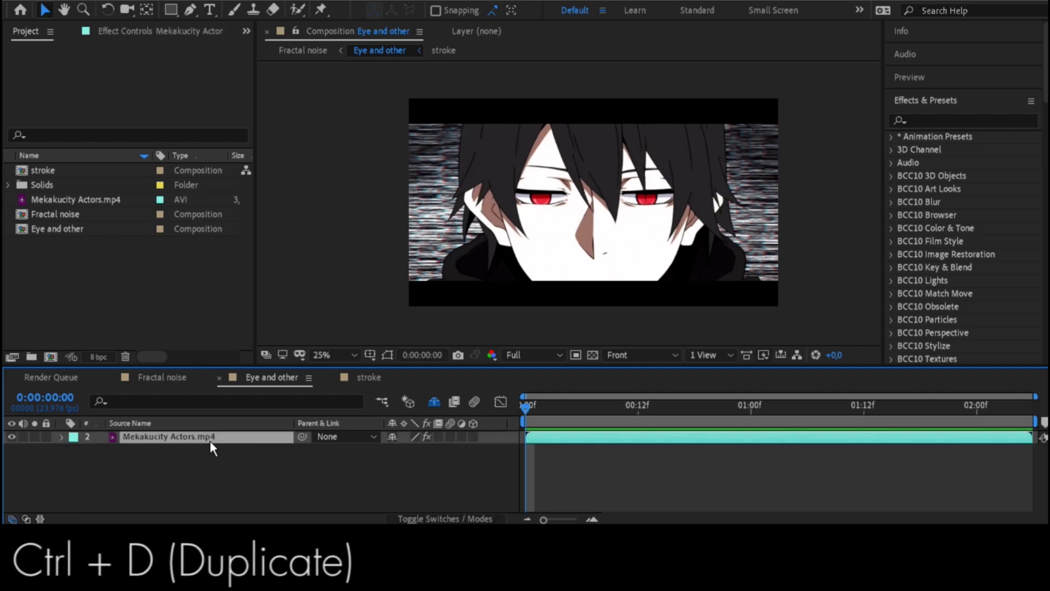
key("ctrl+d")
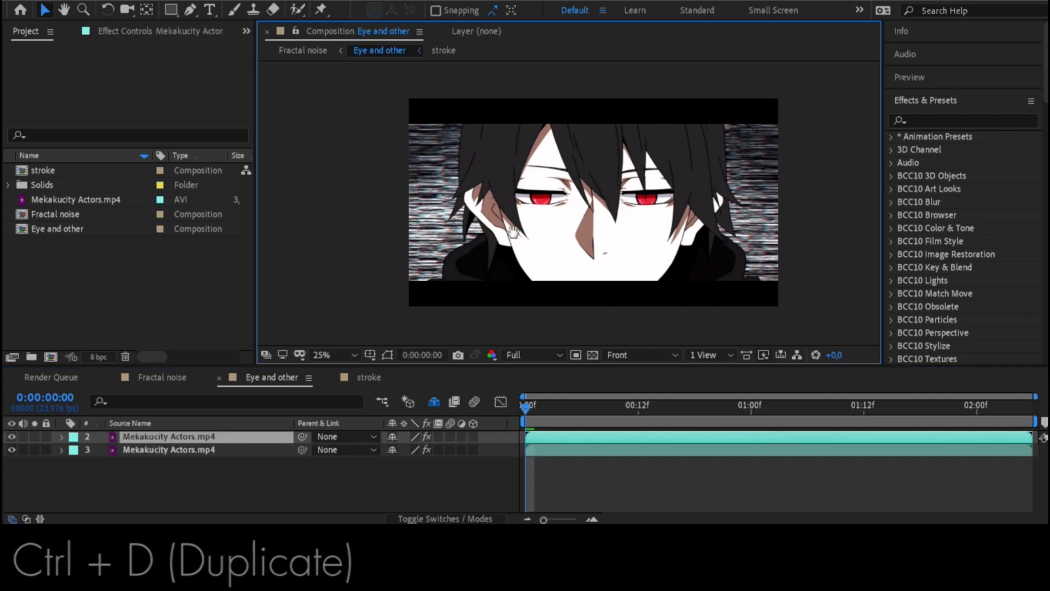
key("h")
mouse_move(513, 232)
left_mouse_down()
mouse_move(495, 237)
mouse_move(516, 235)
left_mouse_up()
key("grave")
key("v")
With the Pen tool, trace the left eye's lower eyelid out to its corner
key("g")
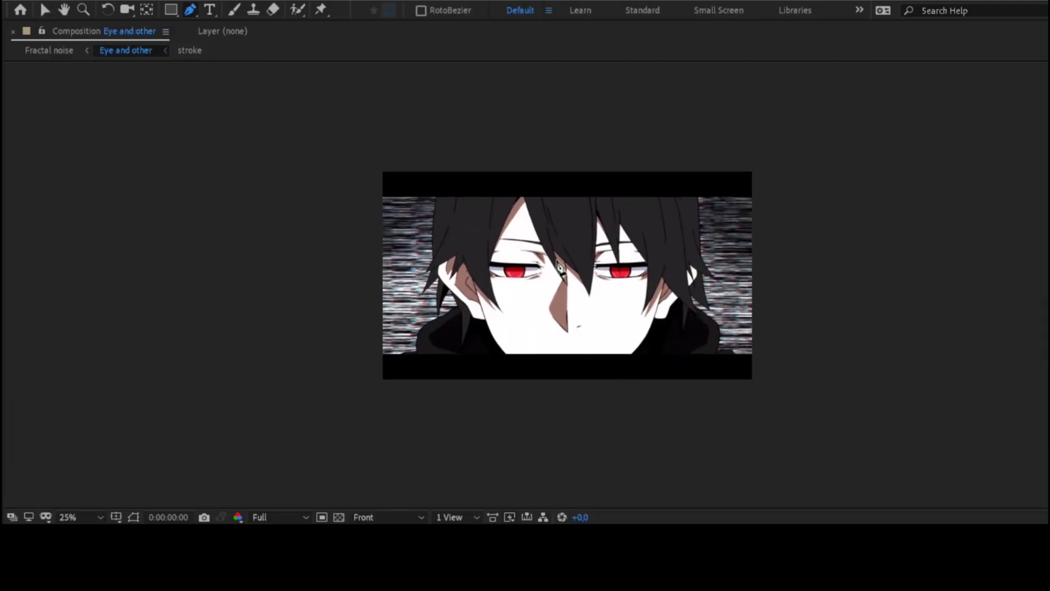
scroll(436, 283, "up", 2)
left_click_drag(500, 295, 484, 268)
scroll(485, 267, "up", 1)
scroll(525, 271, "up", 1)
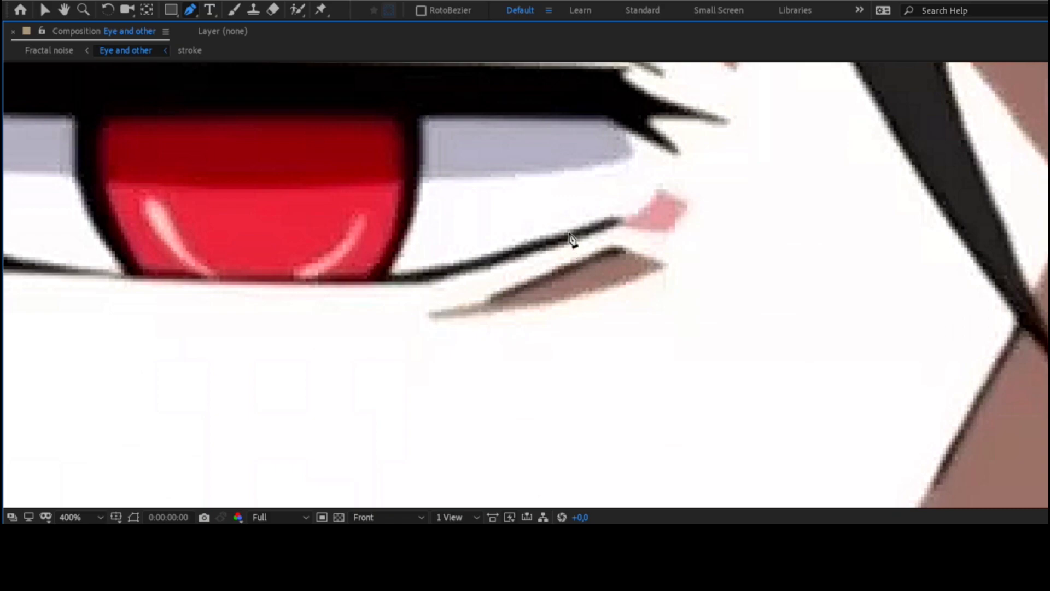
left_click(614, 224)
left_click(485, 267)
left_click(427, 279)
left_click(297, 285)
scroll(288, 289, "down", 2)
left_click(378, 289)
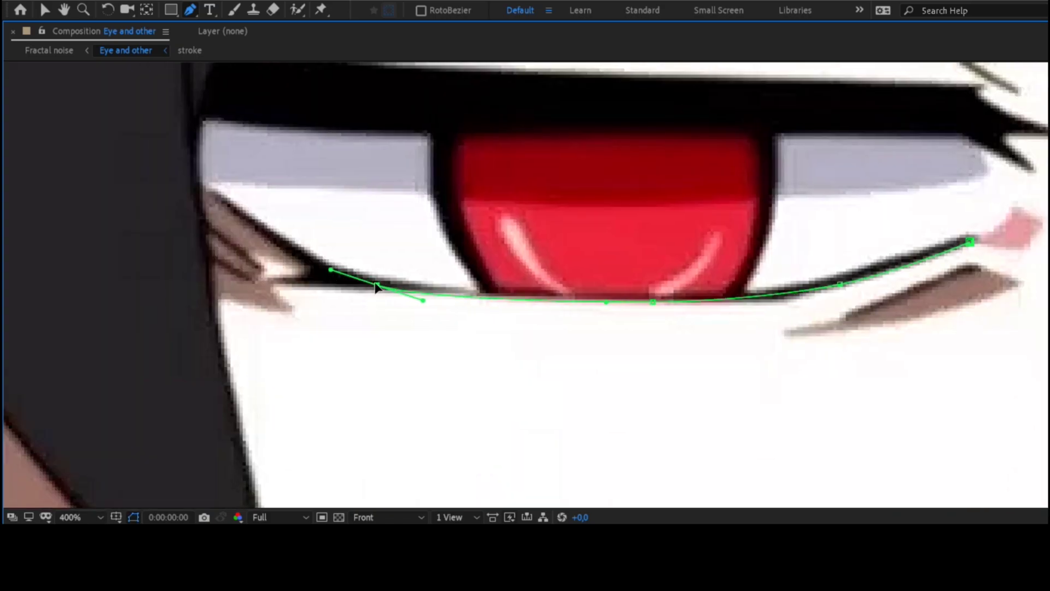
left_click(246, 221)
scroll(215, 196, "up", 3)
Trace the upper eyelid around to close the eye mask, then restore the workspace layout
left_click(484, 123)
left_click(574, 132)
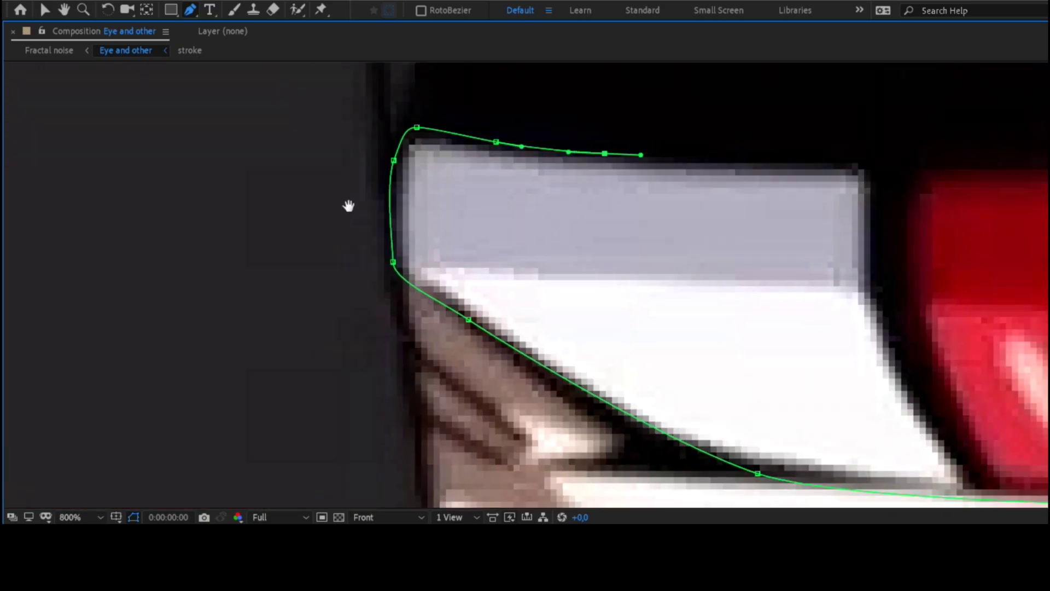
left_click(681, 144)
key("space")
left_click(687, 175)
left_click(761, 179)
scroll(760, 183, "down", 1)
scroll(508, 230, "down", 1)
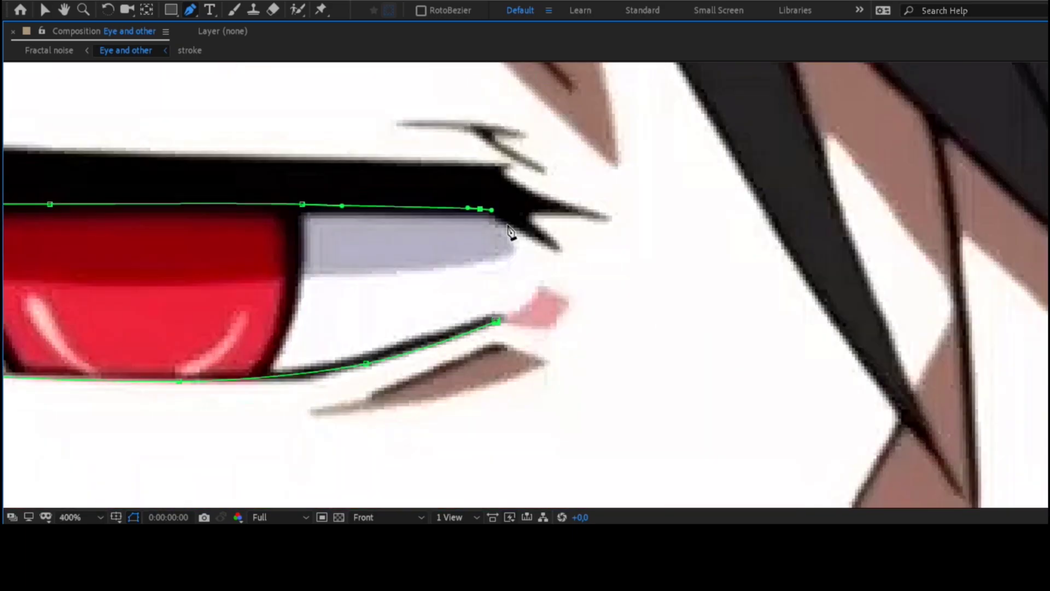
left_click(512, 223)
left_click(537, 247)
left_click(497, 322)
scroll(620, 284, "down", 1)
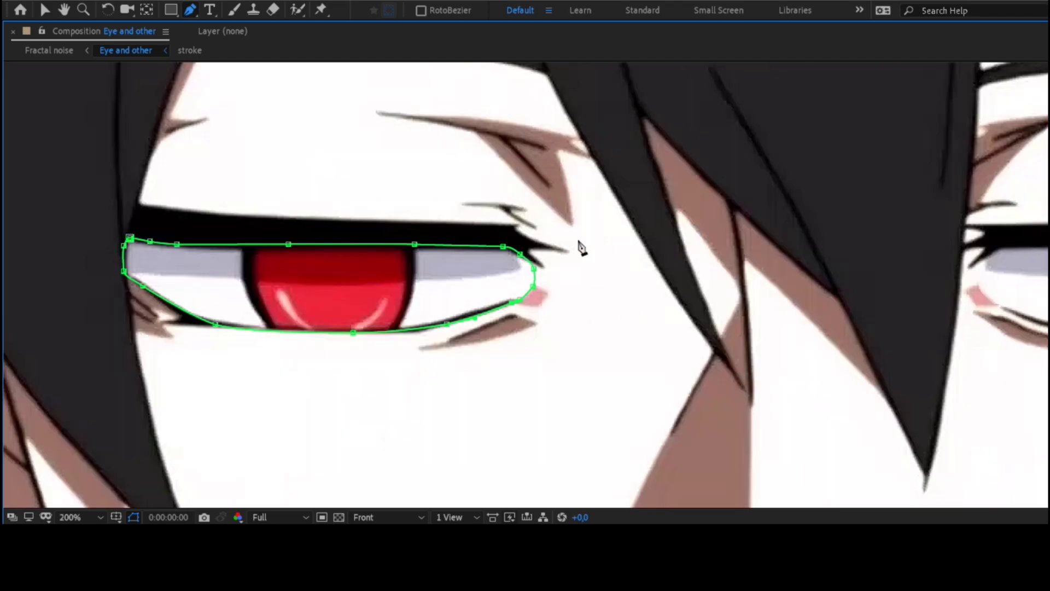
scroll(574, 247, "down", 1)
key("grave")
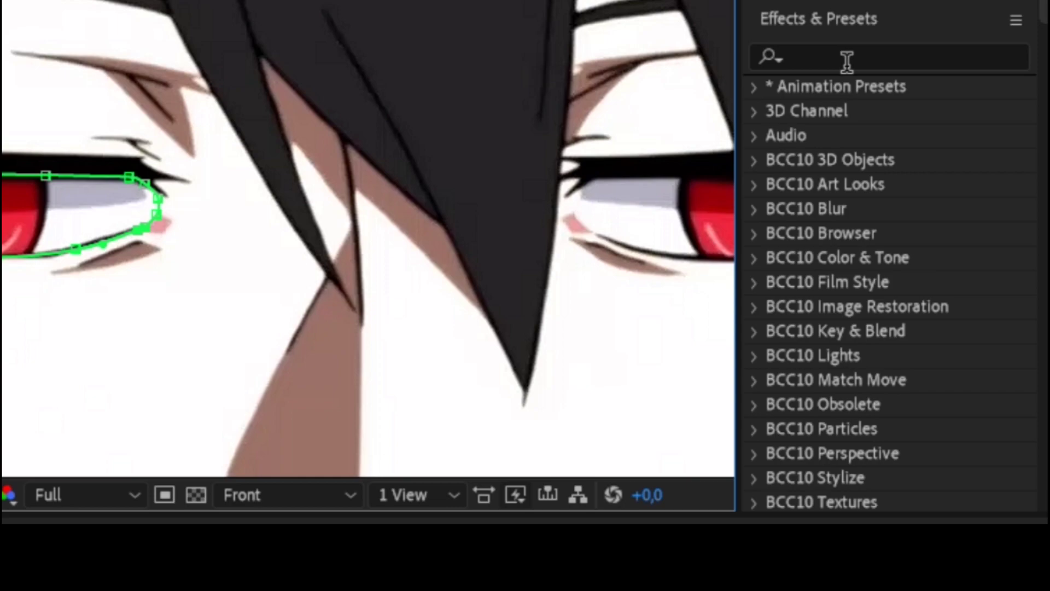
Drag Fractal Noise from the Effects & Presets search onto the top Mekakucity Actors layer
left_click(848, 58)
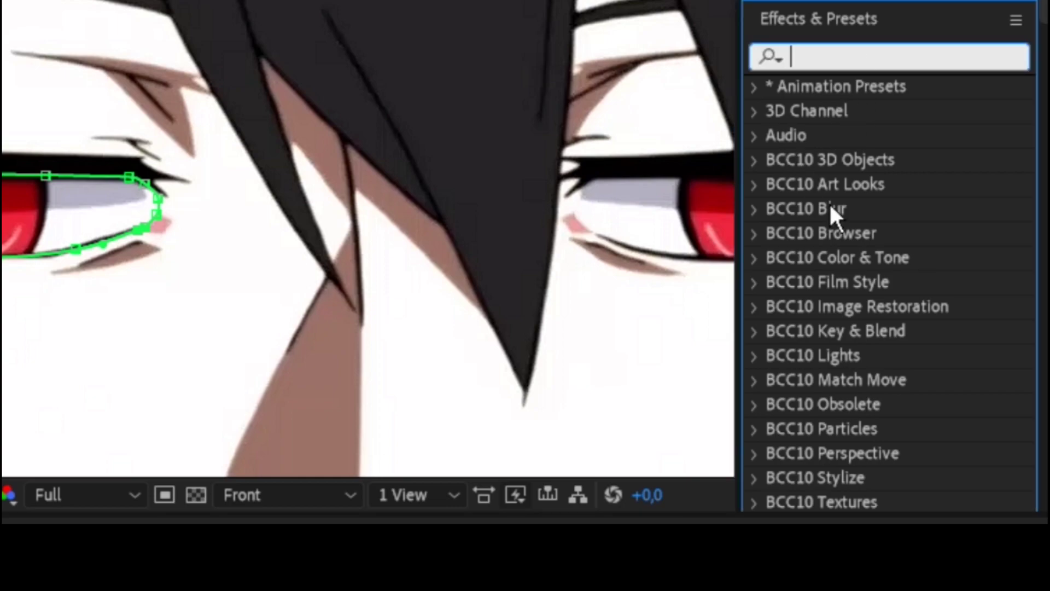
type("frac")
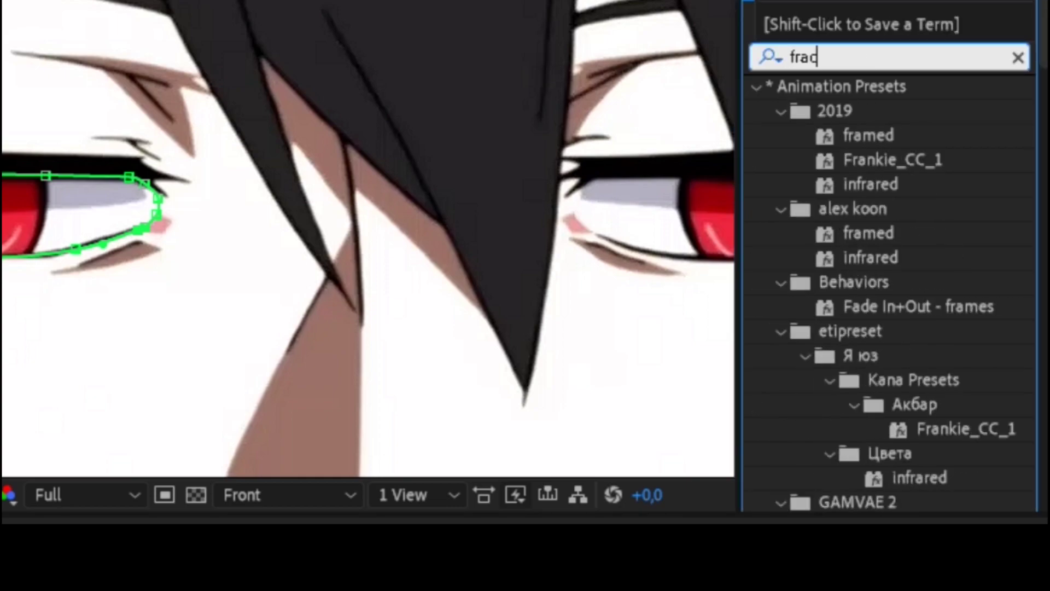
type("tal")
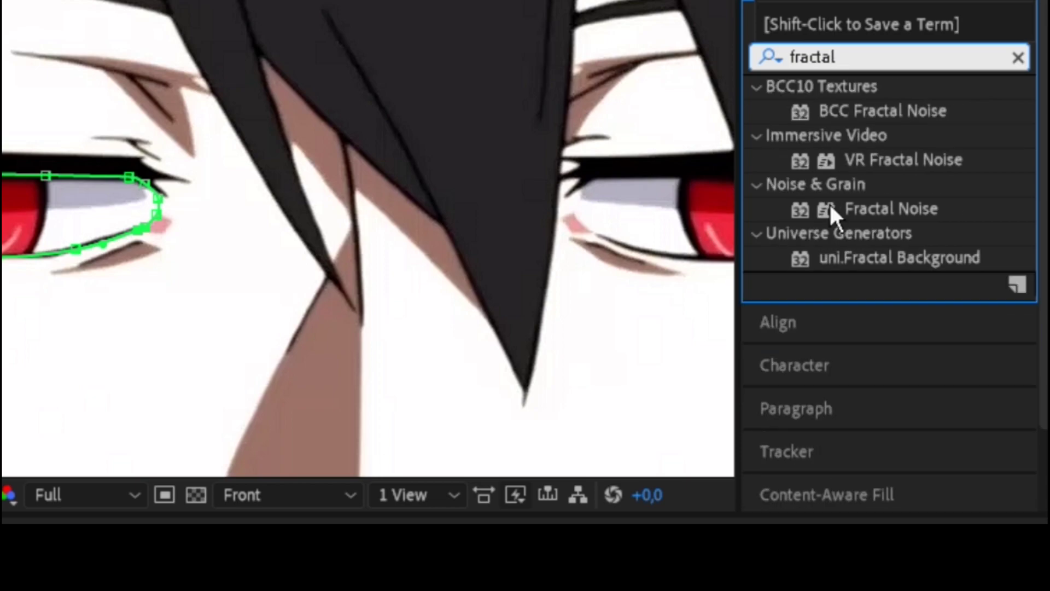
type(" noi")
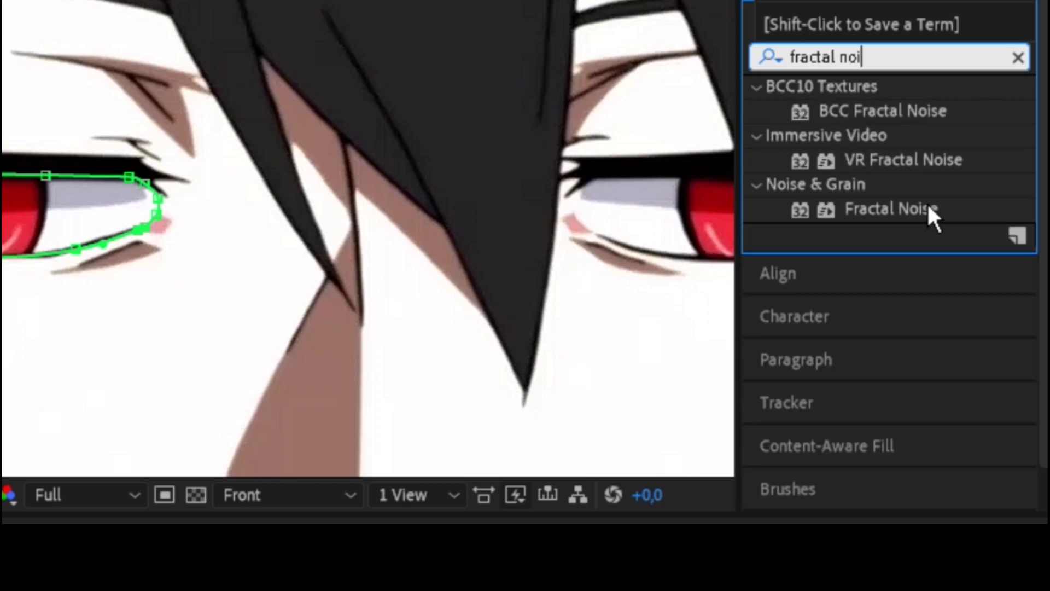
mouse_move(927, 209)
left_mouse_down()
mouse_move(88, 436)
mouse_move(153, 434)
left_mouse_up()
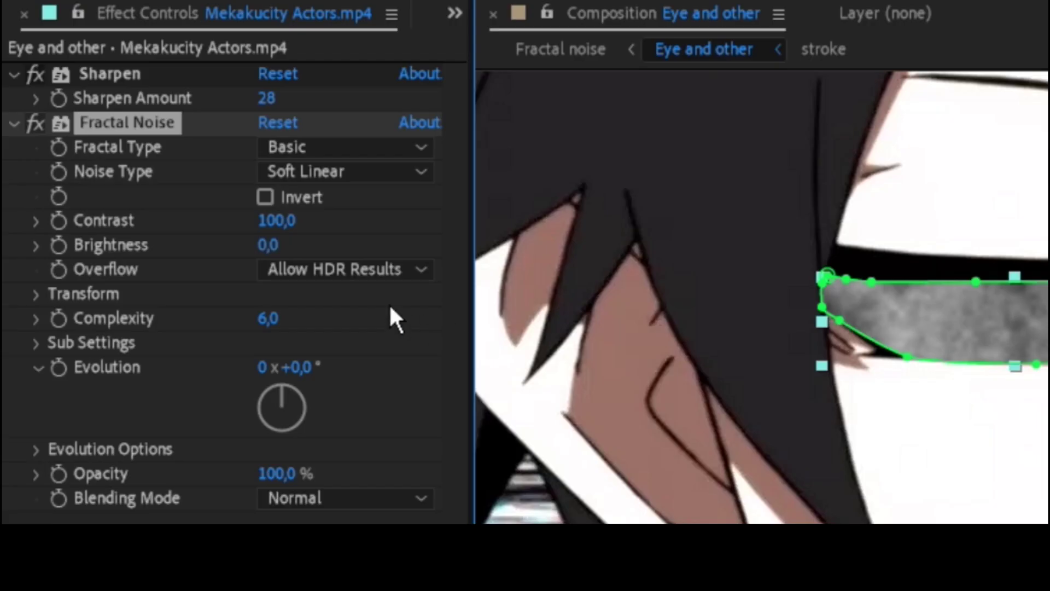
In Effect Controls, give Fractal Noise Dynamic type, contrast 485, brightness 48 and complexity 12.4
left_click(176, 99)
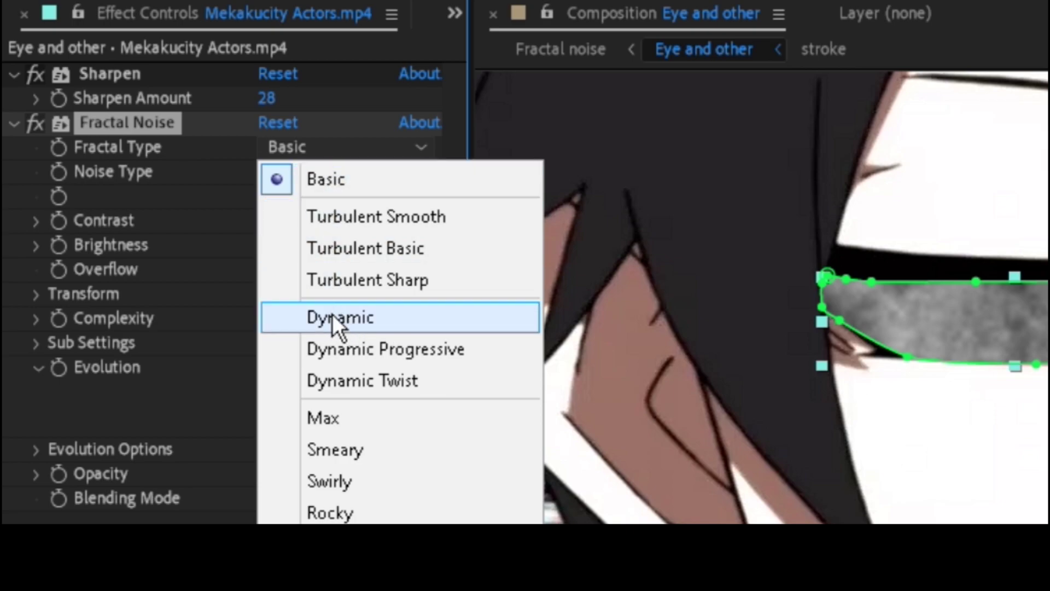
left_click(405, 315)
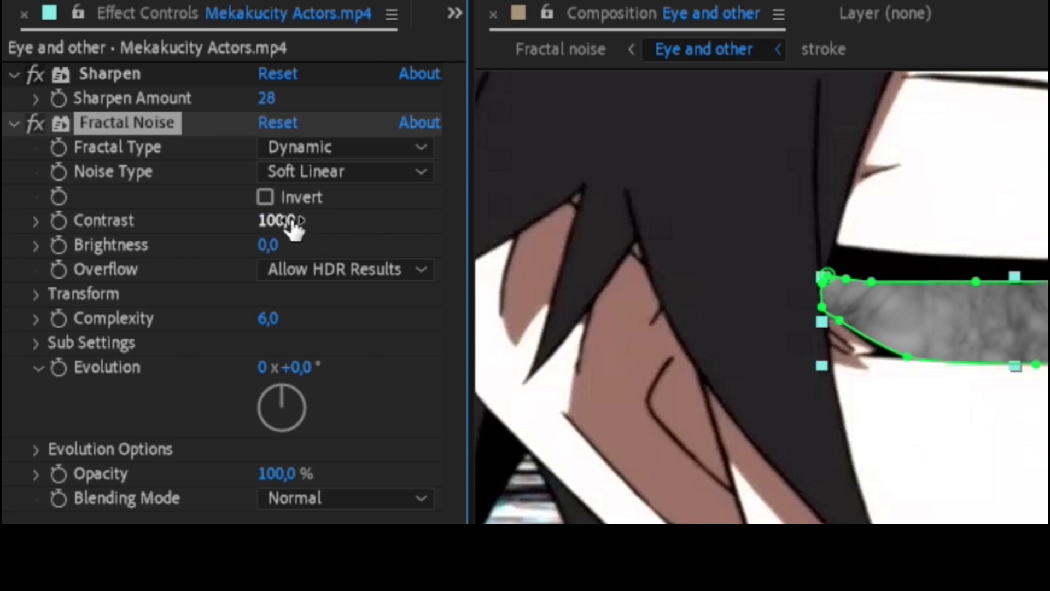
left_click_drag(279, 221, 848, 229)
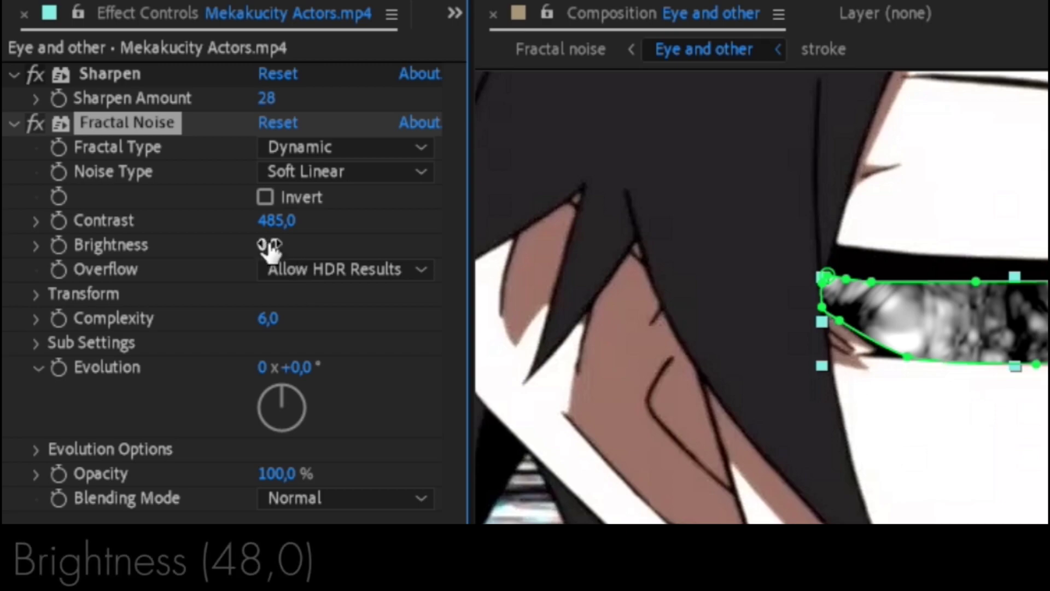
left_click_drag(271, 246, 349, 252)
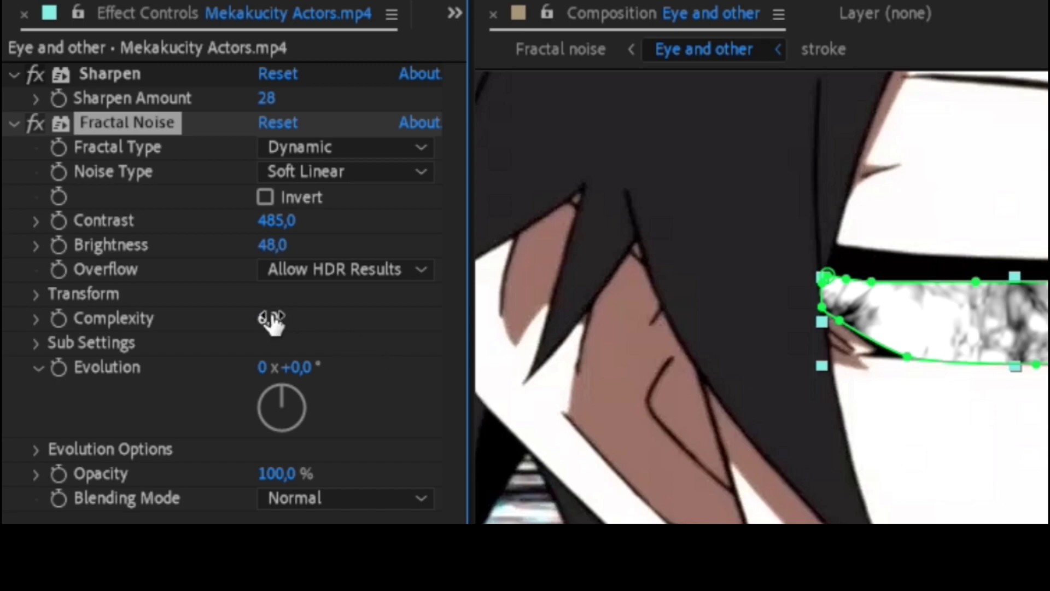
left_click_drag(269, 319, 1047, 303)
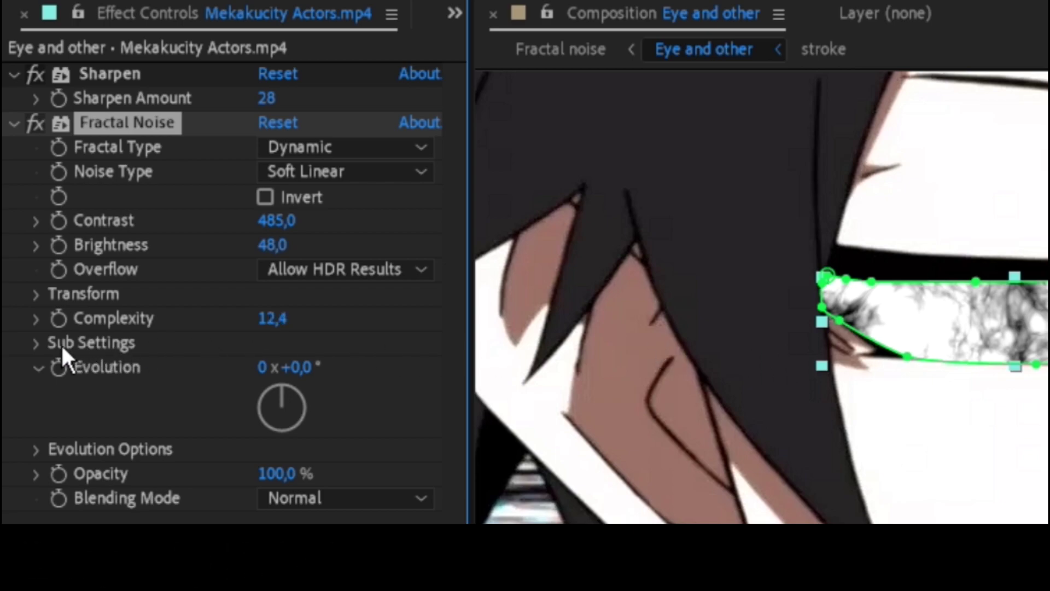
Under Sub Settings, lower Sub Influence to 63.2% and set Sub Scaling to 55
left_click(36, 342)
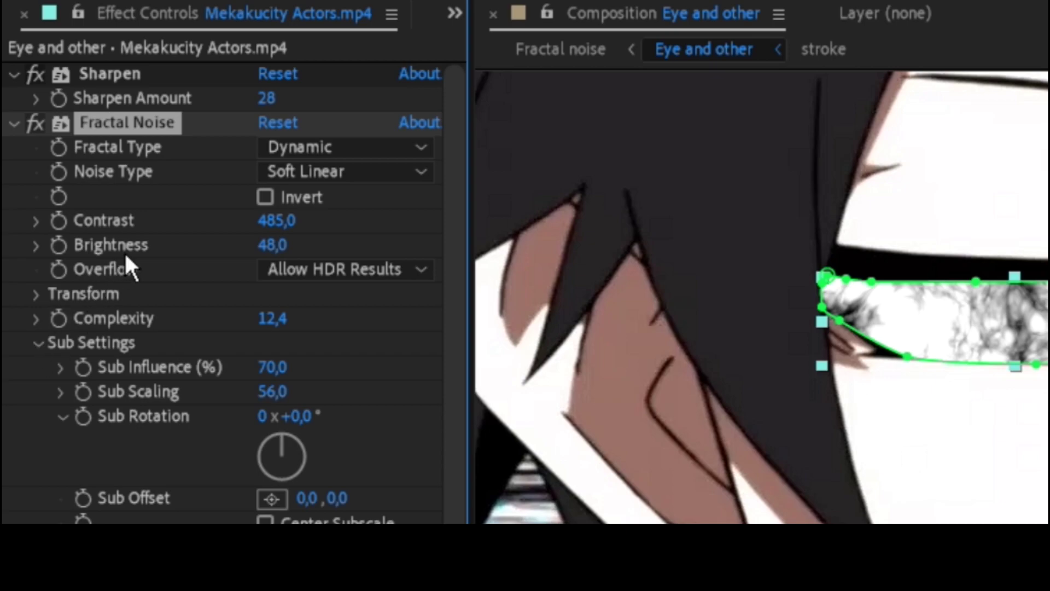
scroll(165, 225, "down", 2)
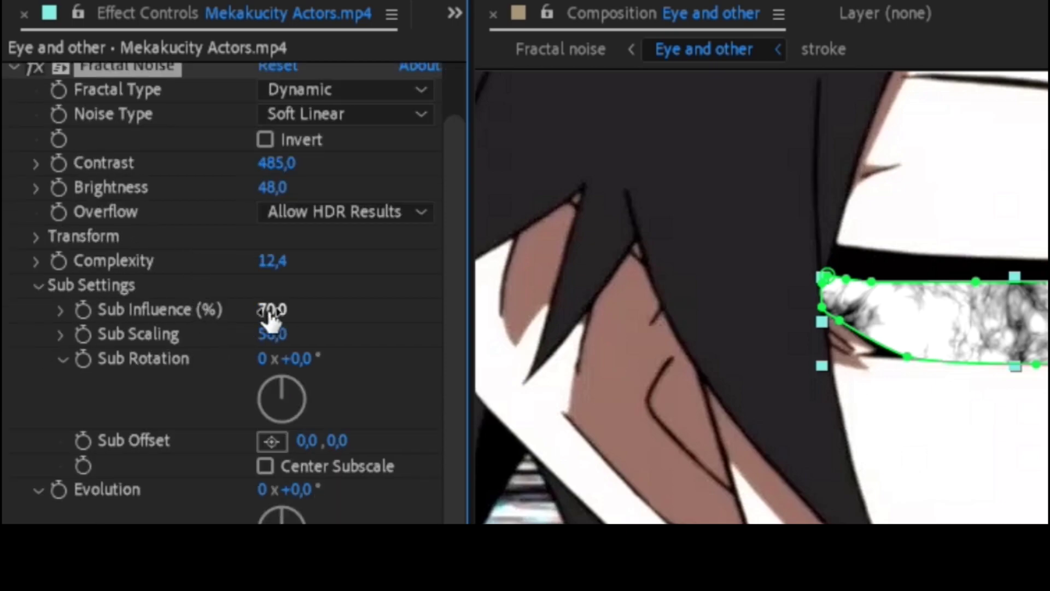
mouse_move(271, 309)
left_mouse_down()
mouse_move(159, 306)
mouse_move(168, 307)
left_mouse_up()
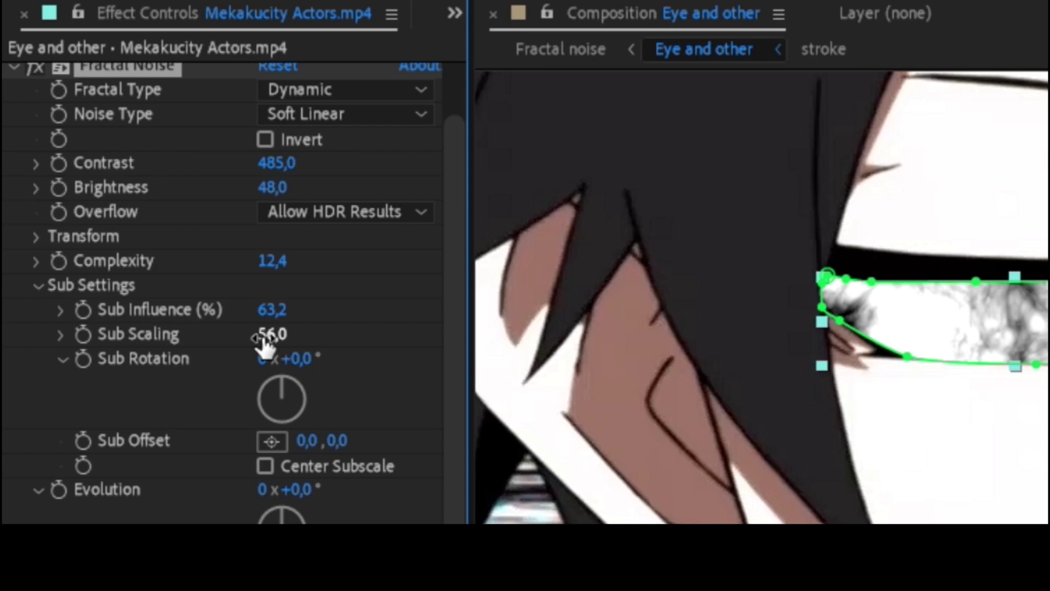
left_click(271, 335)
type("6")
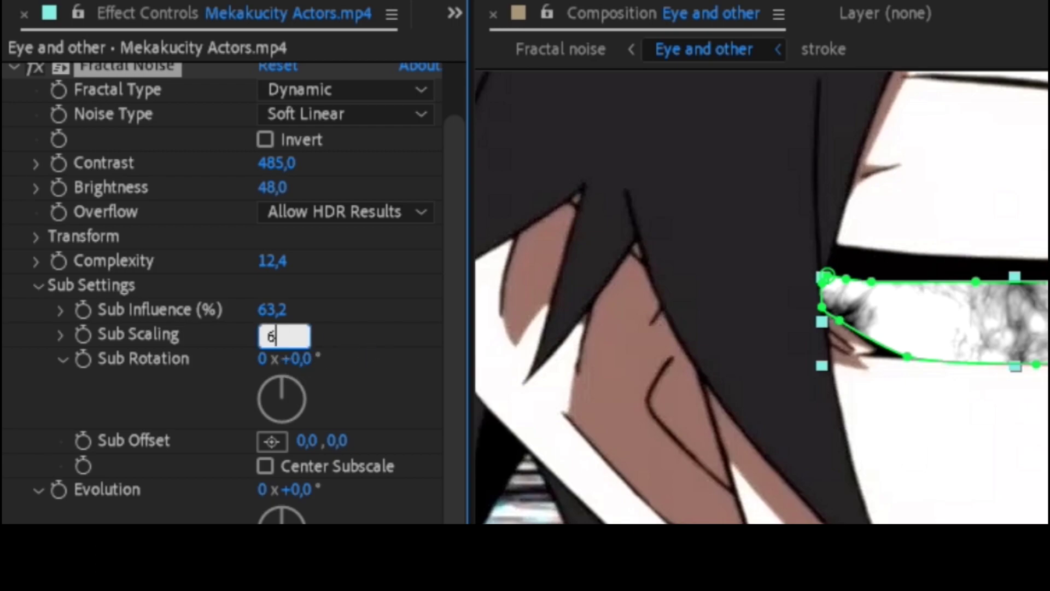
type("4")
key("BackSpace")
key("BackSpace")
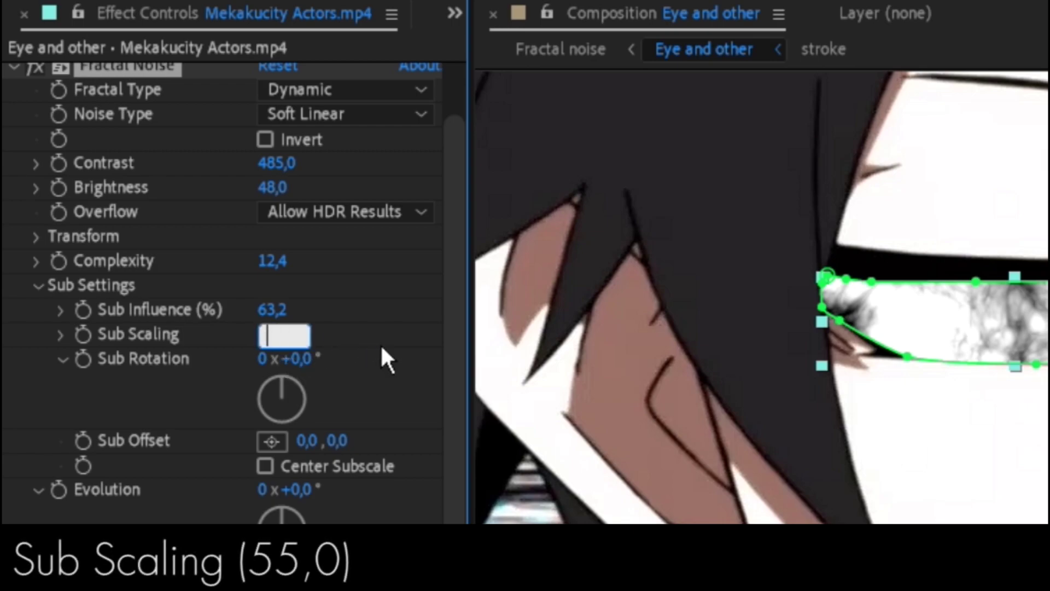
type("54")
key("Return")
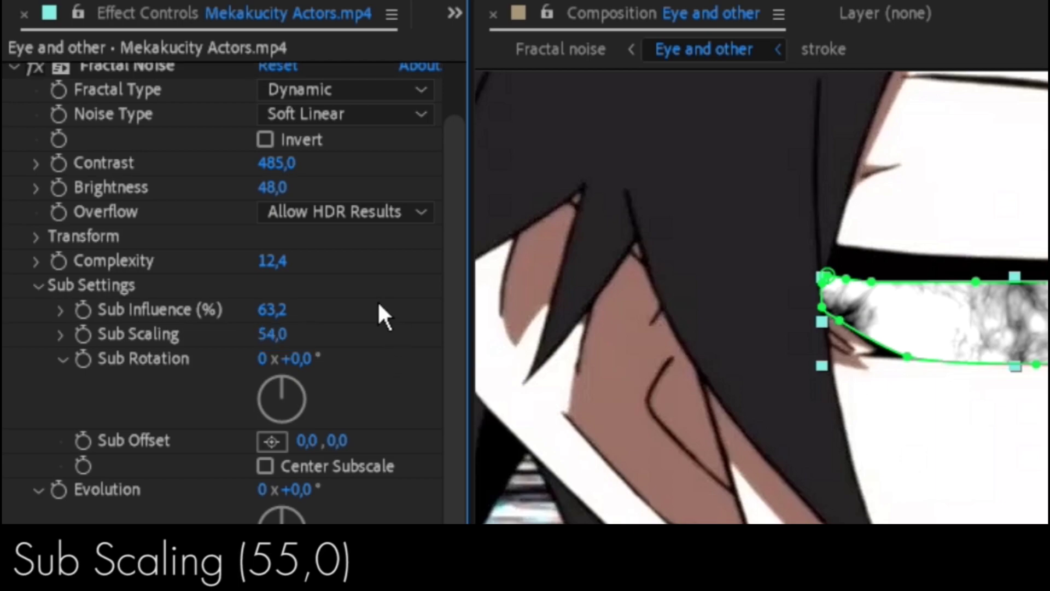
left_click(272, 334)
type("55")
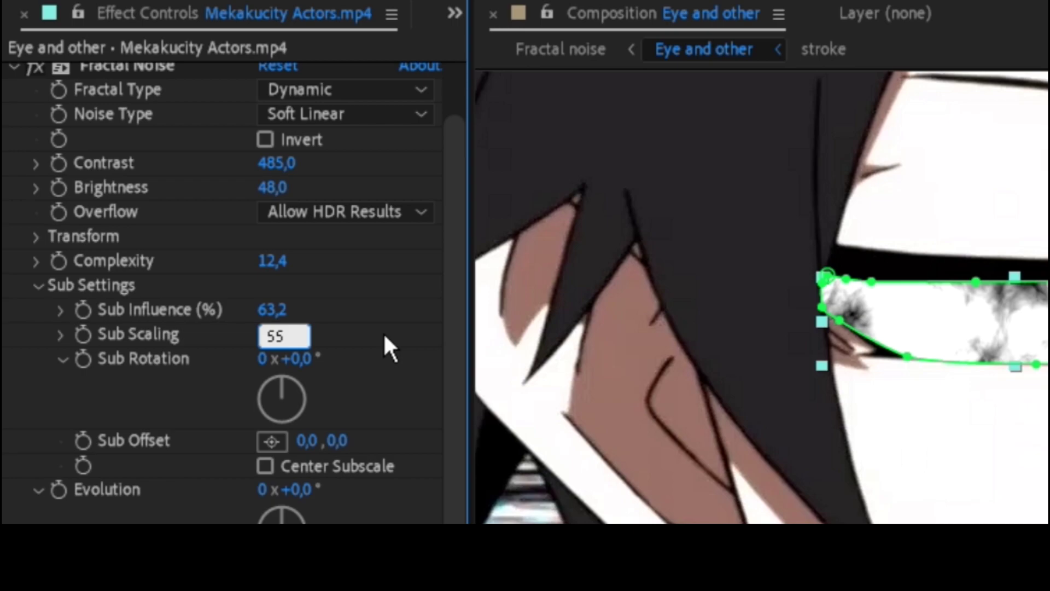
key("Return")
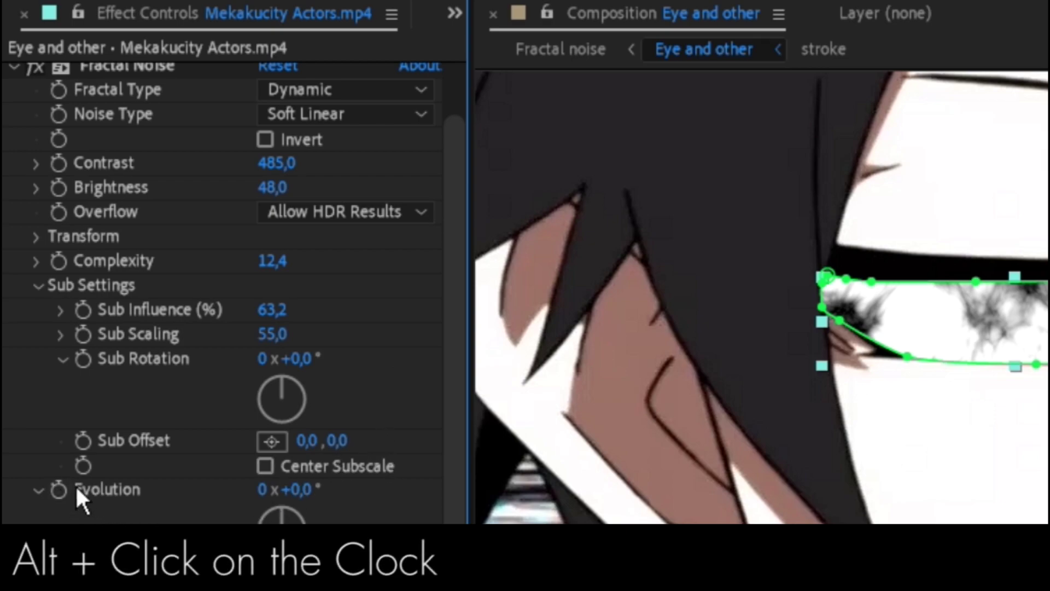
Give Evolution a time*100 expression, scrub the timeline to check it, and collapse the layer
left_click(59, 490, "alt")
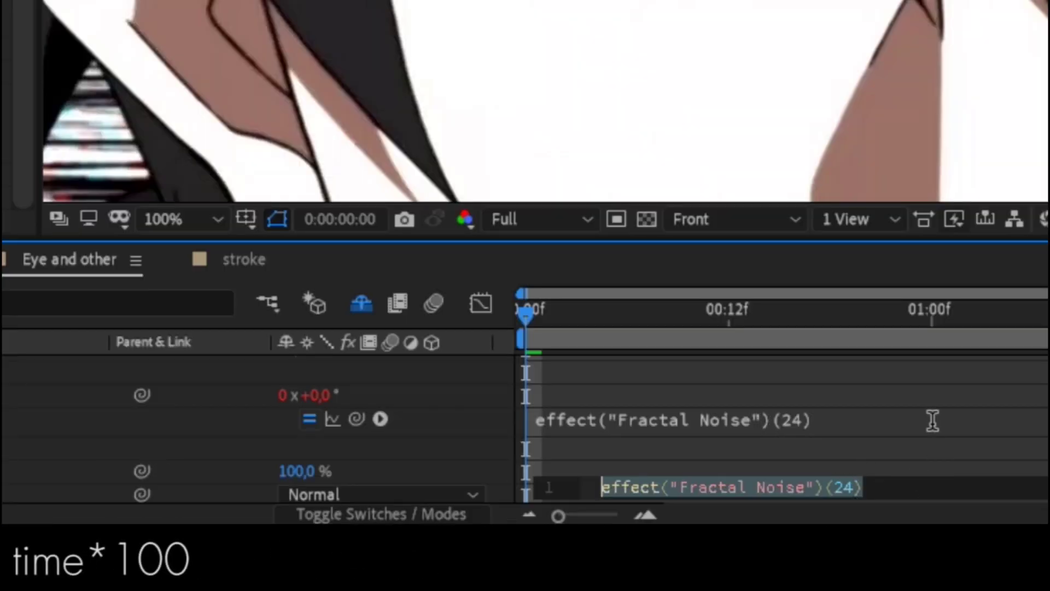
type("time")
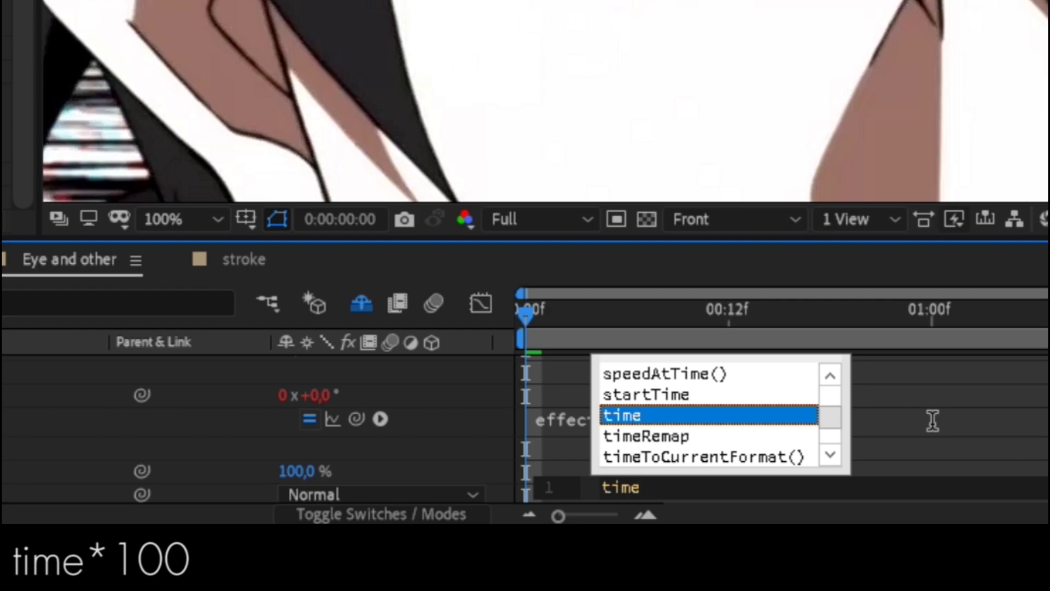
type("*100")
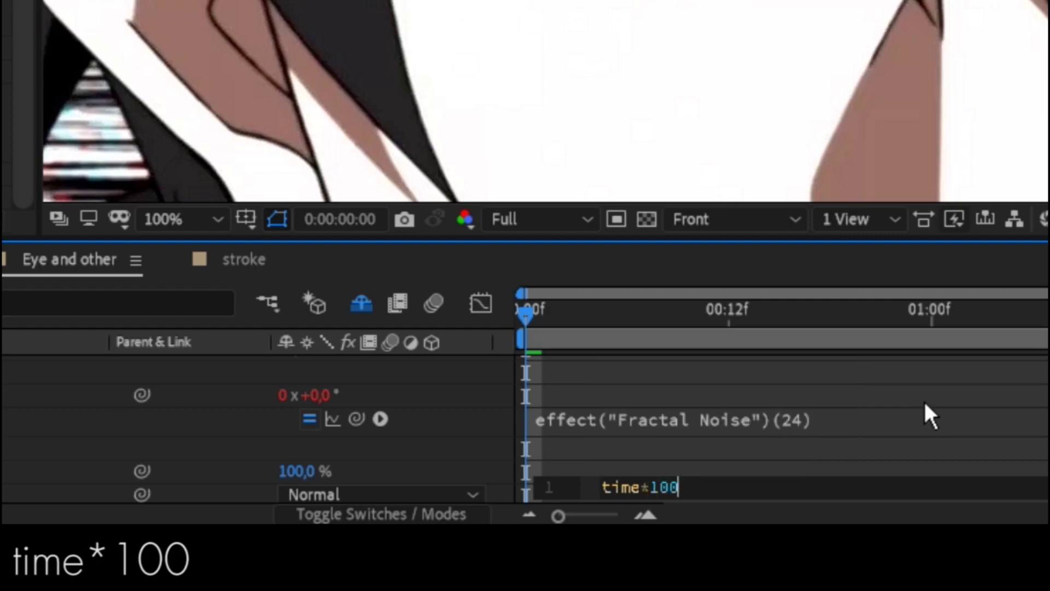
left_click(924, 399)
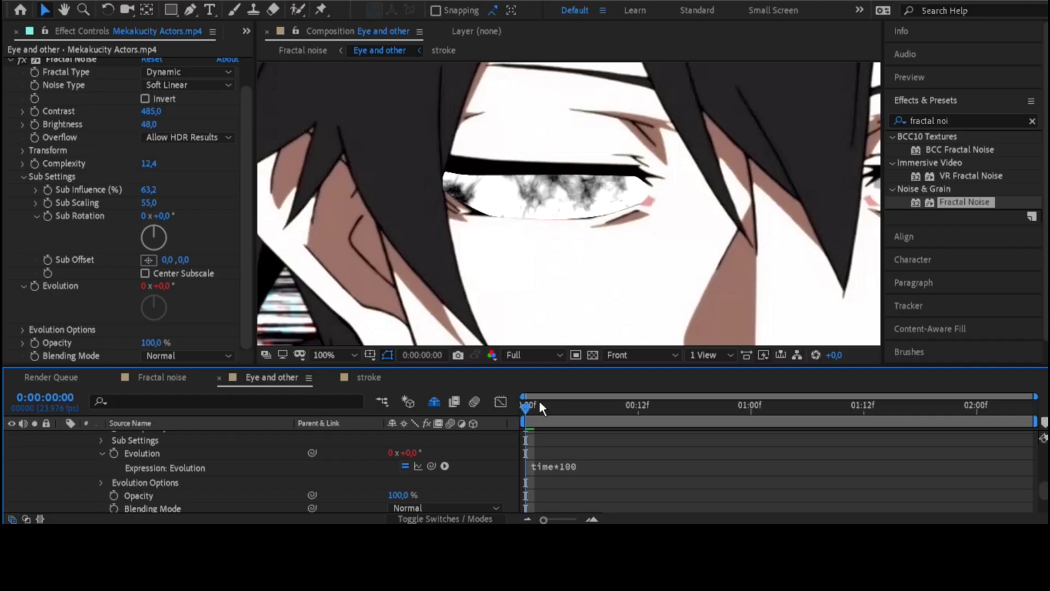
left_click(622, 407)
mouse_move(702, 406)
left_mouse_down()
mouse_move(816, 407)
mouse_move(525, 404)
left_mouse_up()
scroll(179, 468, "up", 4)
scroll(144, 468, "up", 4)
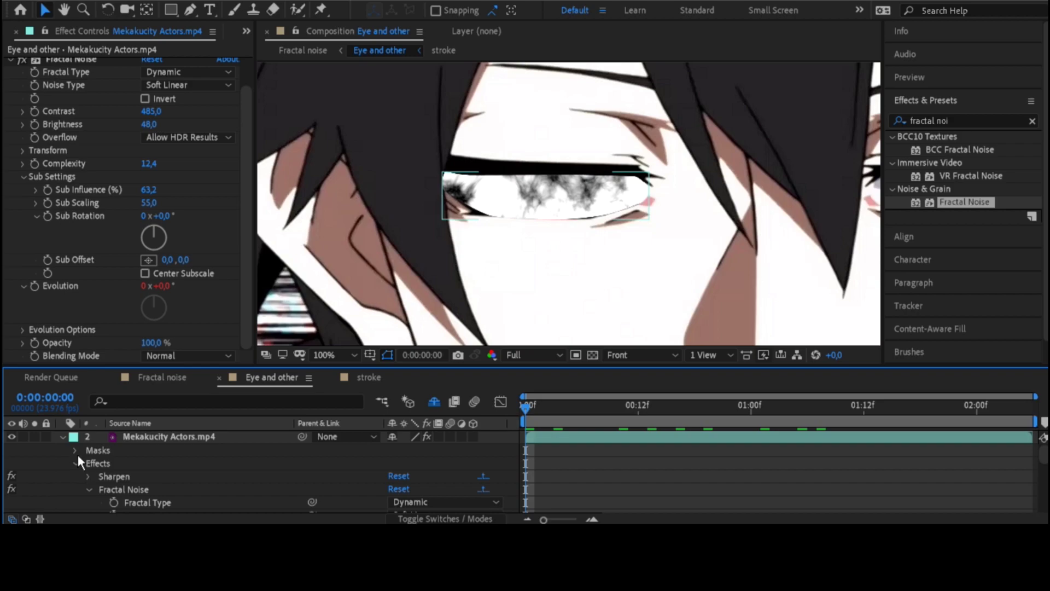
left_click(61, 436)
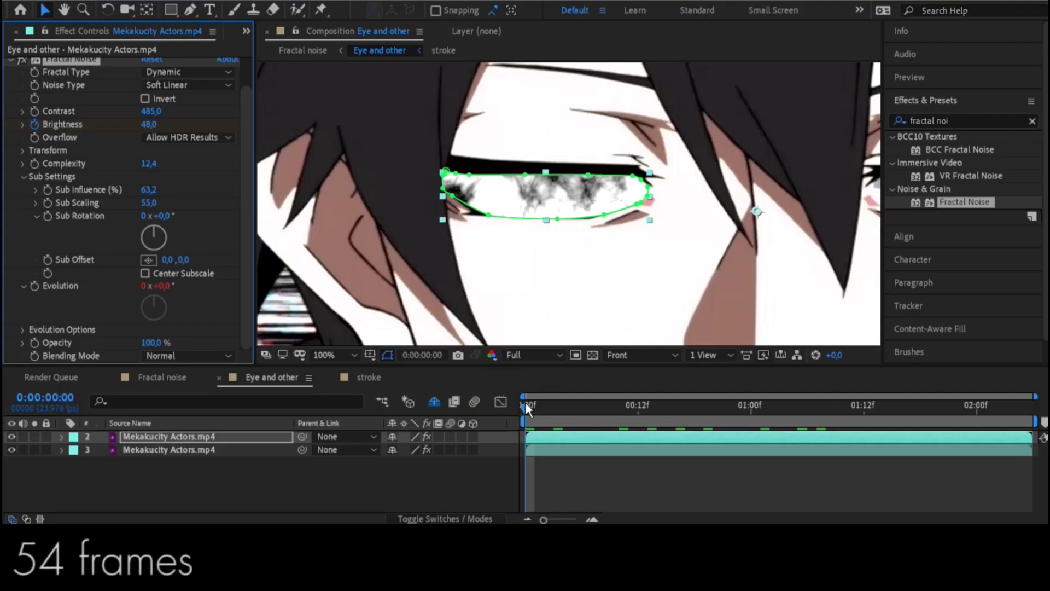
At the clip's last frame, keyframe Fractal Noise Brightness down to -146
left_click_drag(525, 404, 1032, 406)
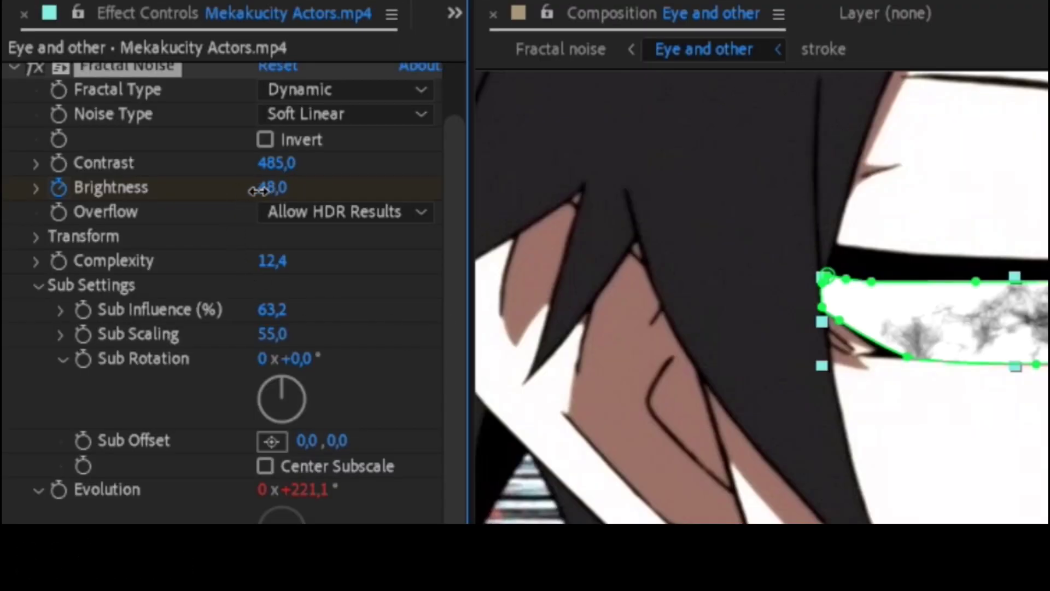
mouse_move(275, 188)
left_mouse_down()
mouse_move(132, 187)
mouse_move(242, 187)
left_mouse_up()
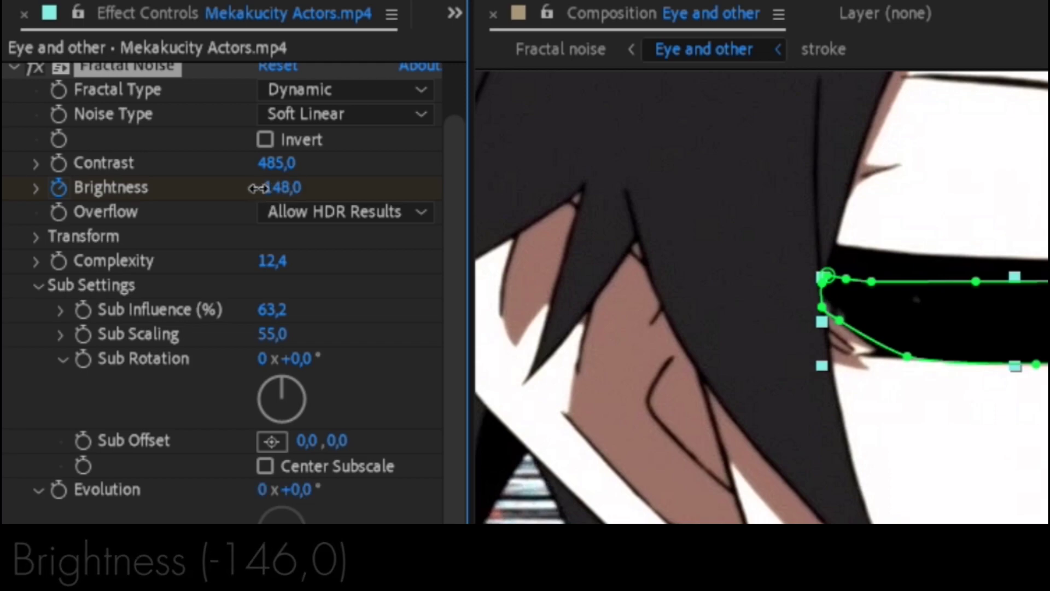
left_click_drag(265, 191, 260, 190)
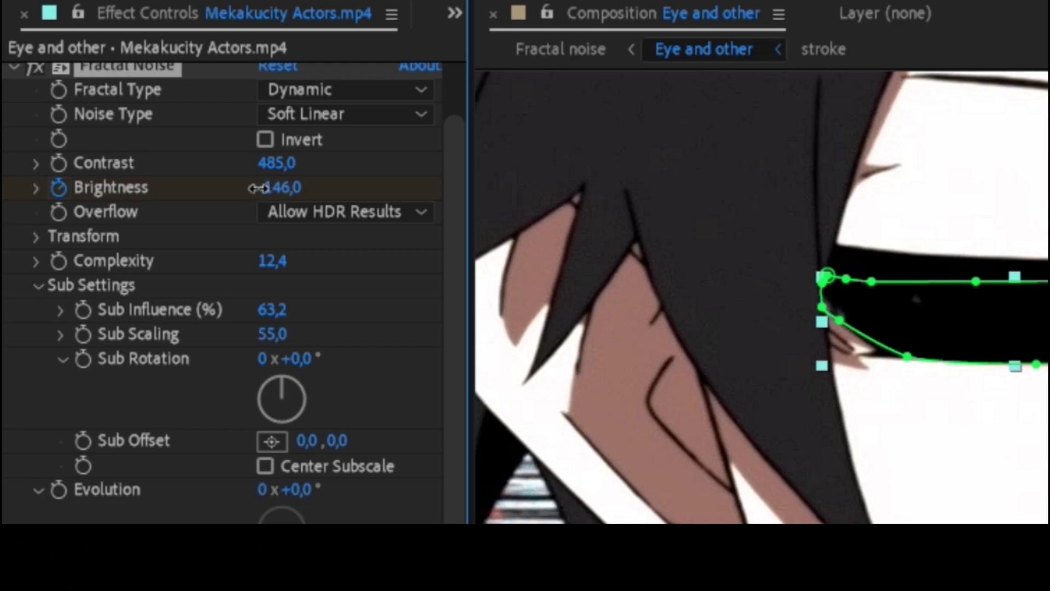
left_click(260, 191)
key("Return")
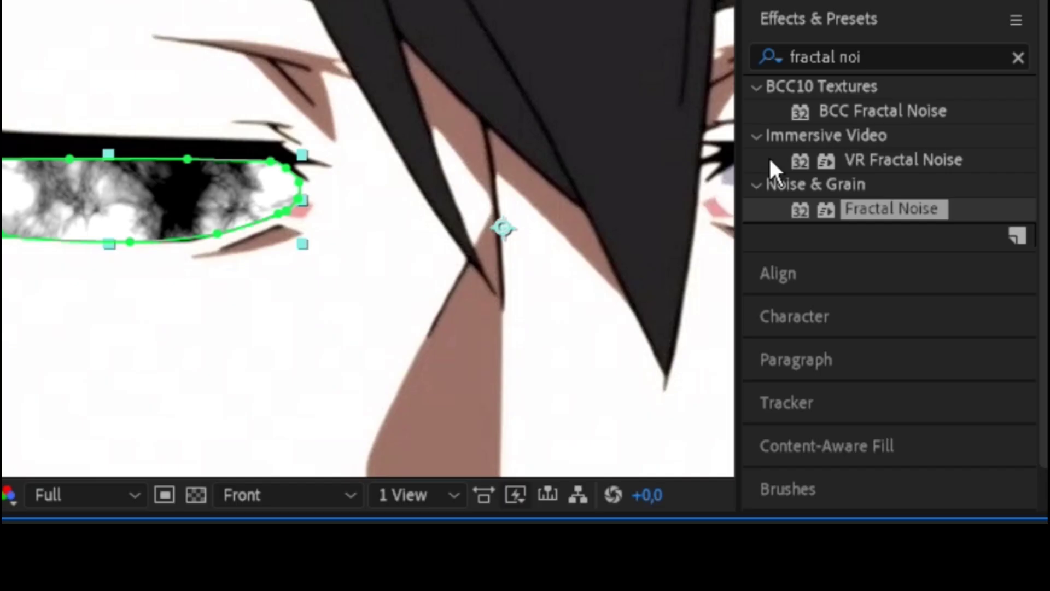
Apply BCC Tritone to the eye layer with midpoint colour A8002F, then collapse the effect
left_click(959, 121)
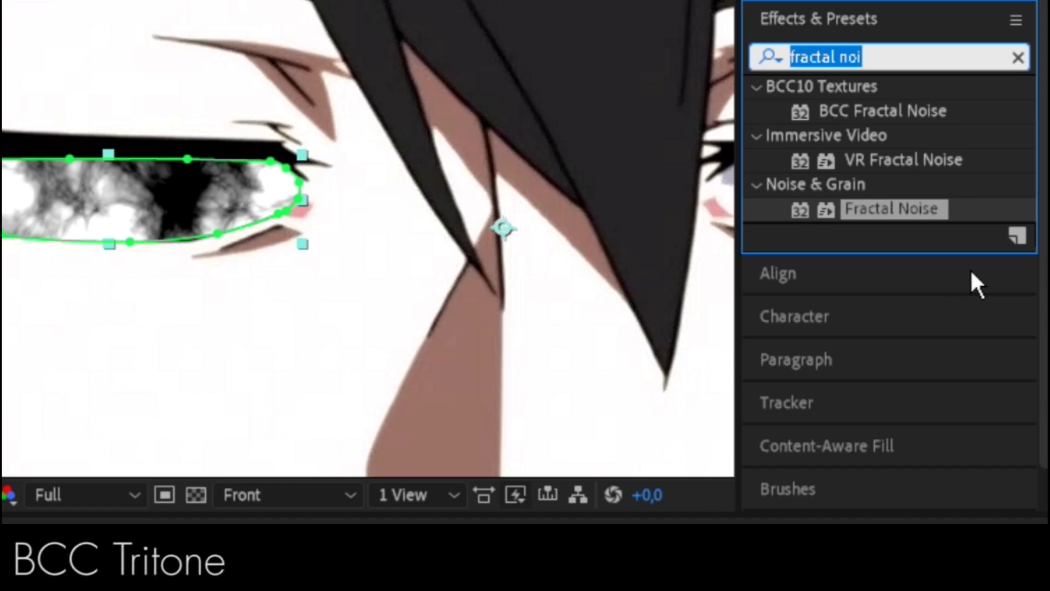
type("bcc trito")
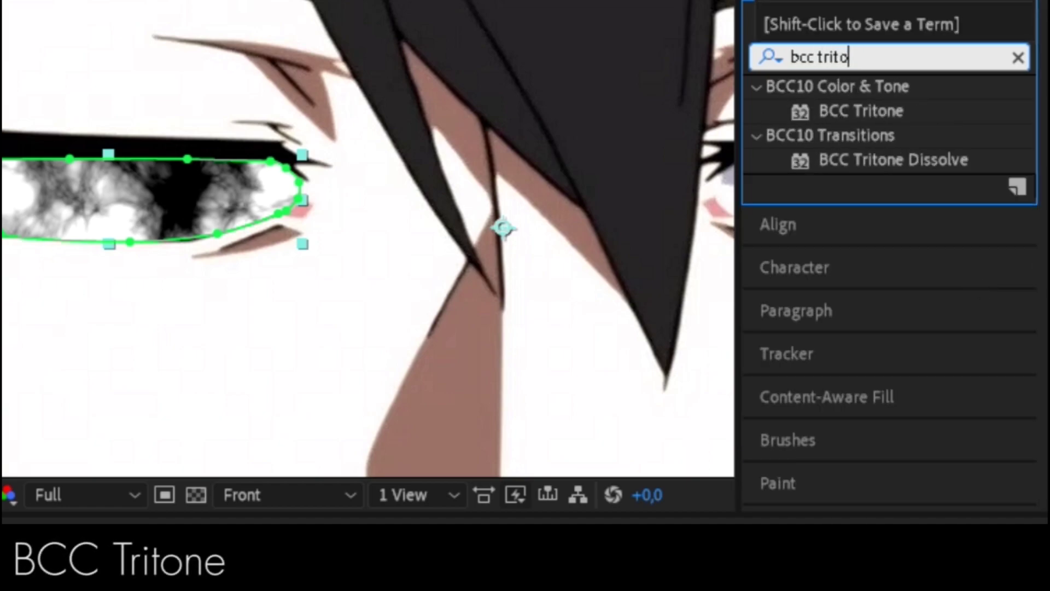
type("ne")
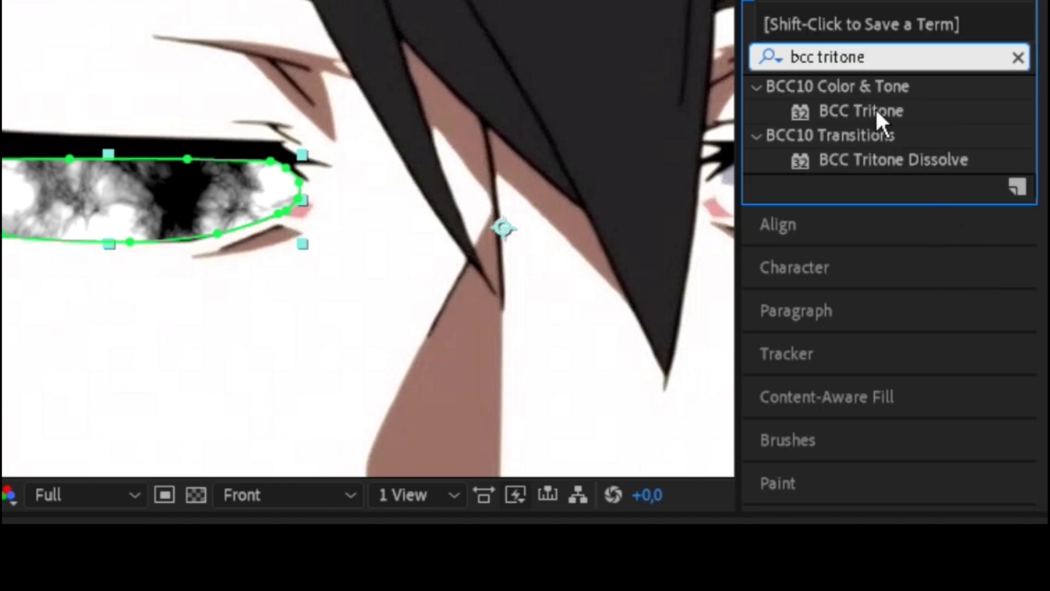
left_click_drag(876, 107, 633, 437)
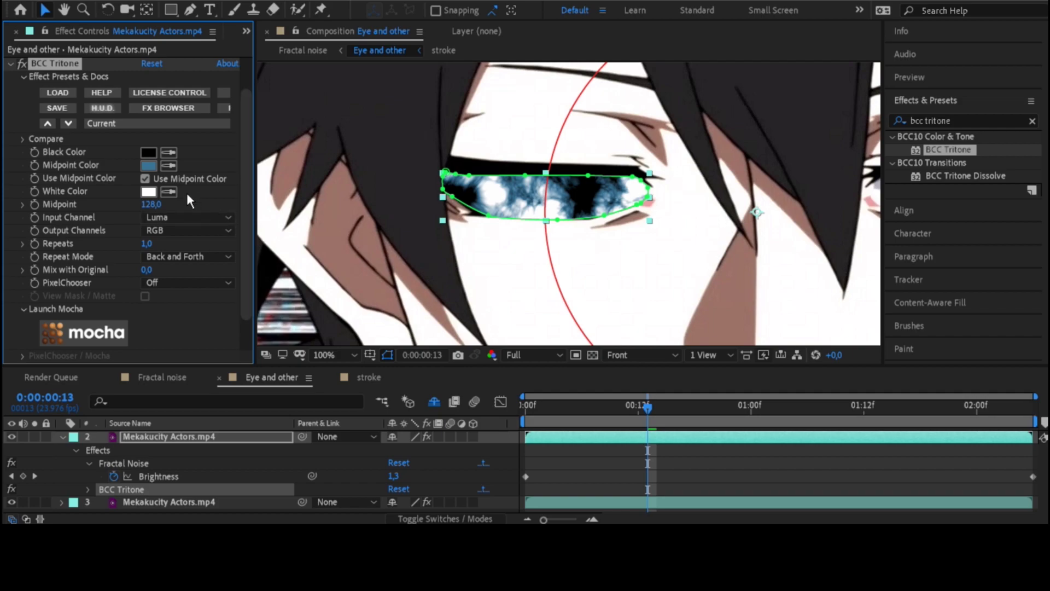
left_click(149, 166)
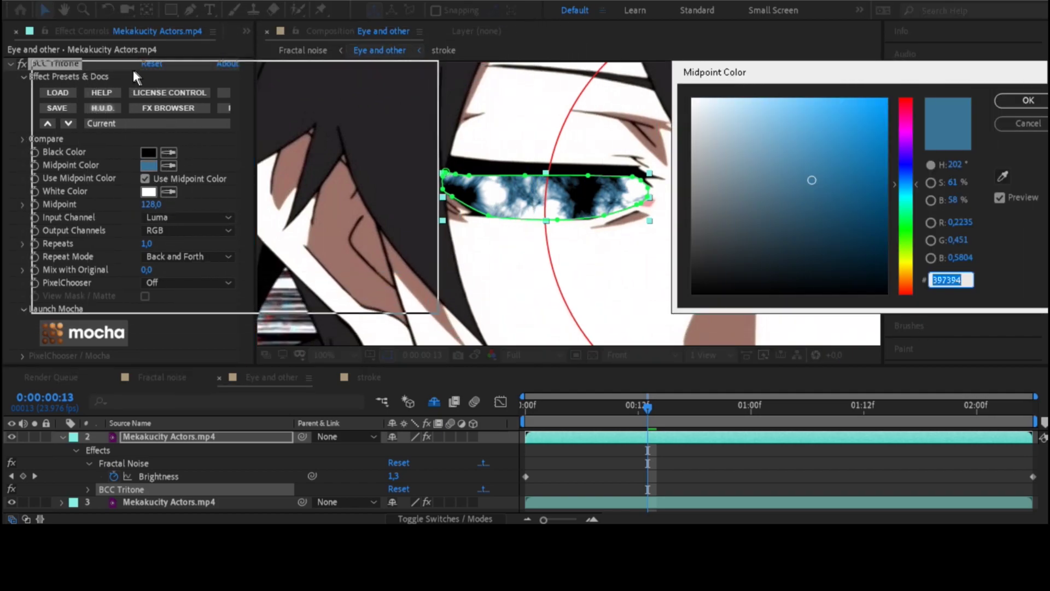
left_click_drag(735, 83, 130, 76)
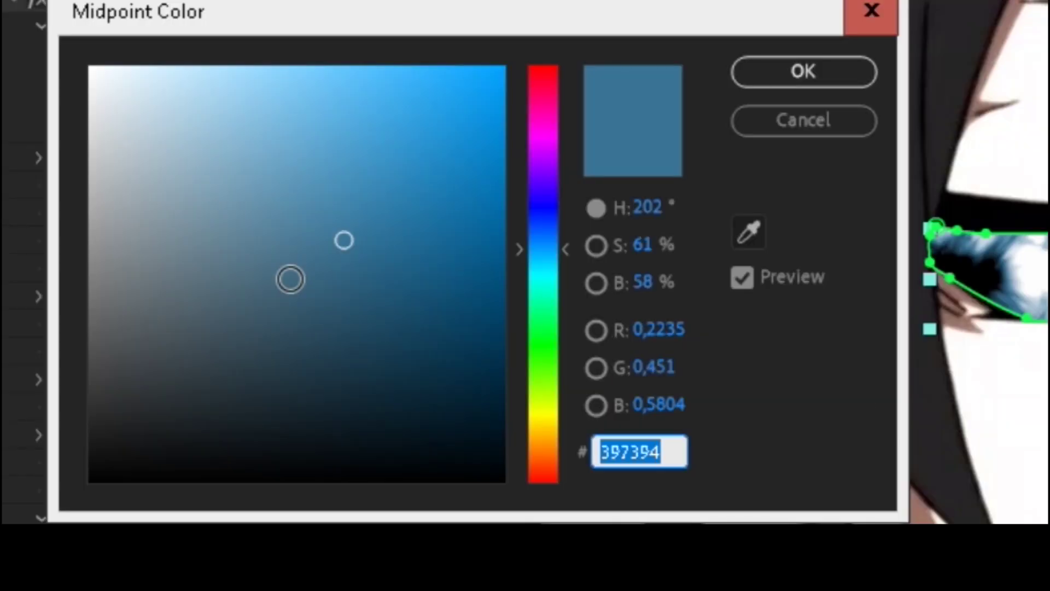
type("A8")
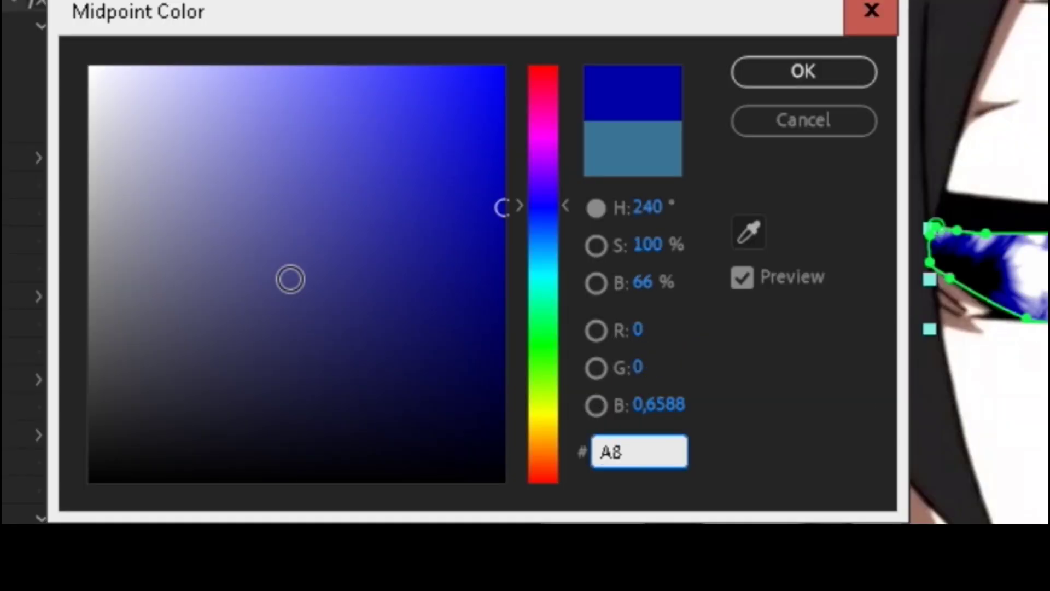
type("002F")
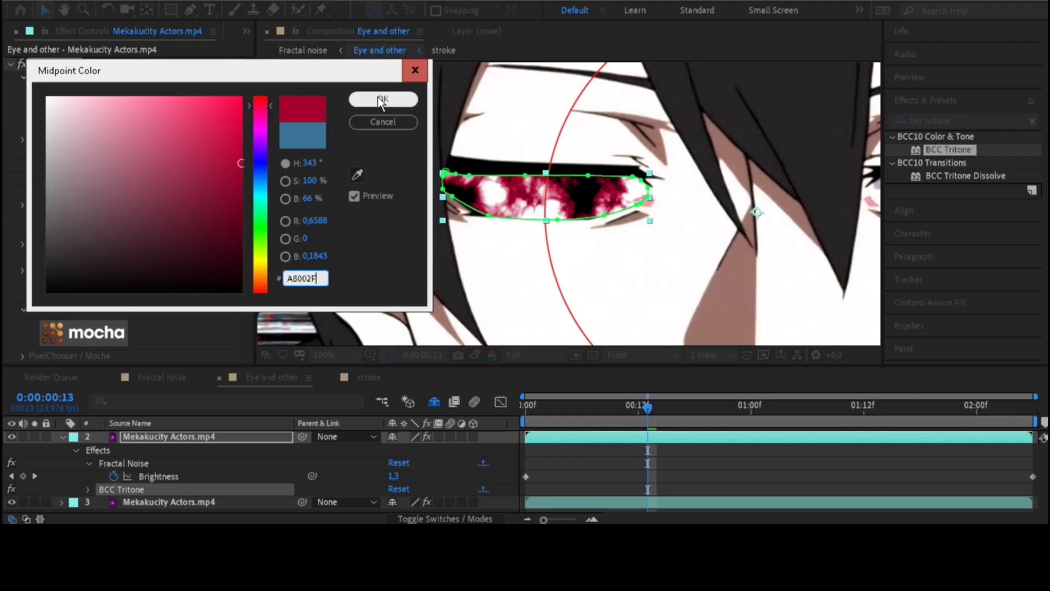
left_click(382, 100)
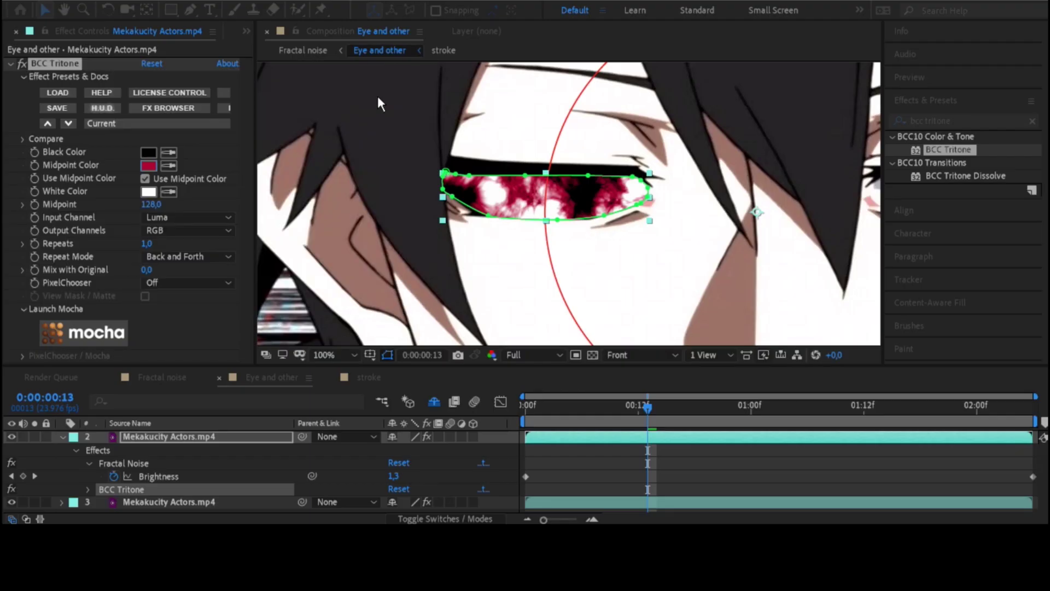
left_click(12, 64)
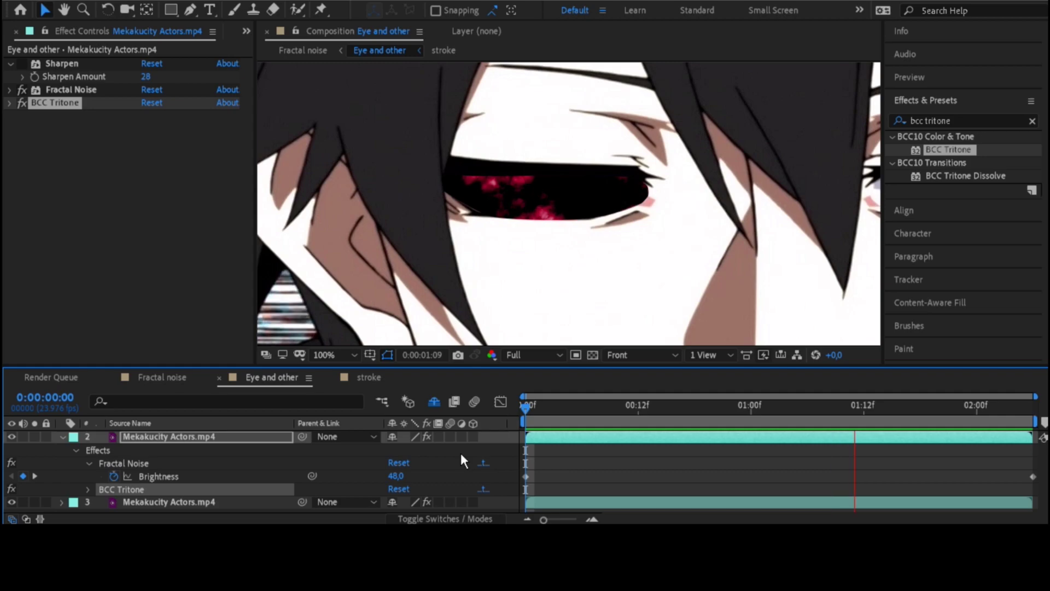
Stop the preview at an early frame and reselect the eye layer to show its mask
left_click(592, 406)
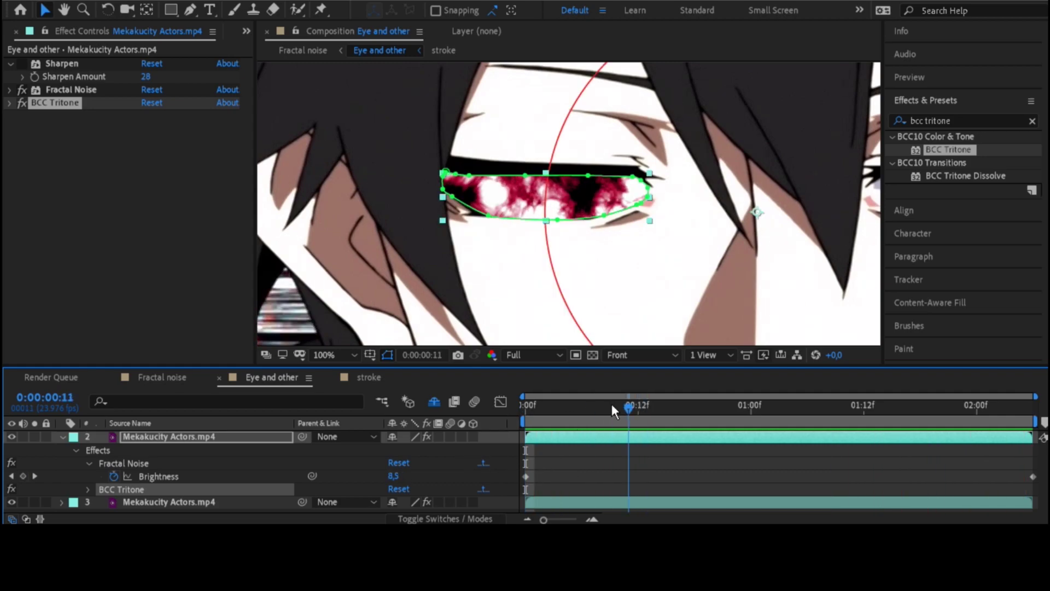
left_click(503, 454)
left_click(495, 219)
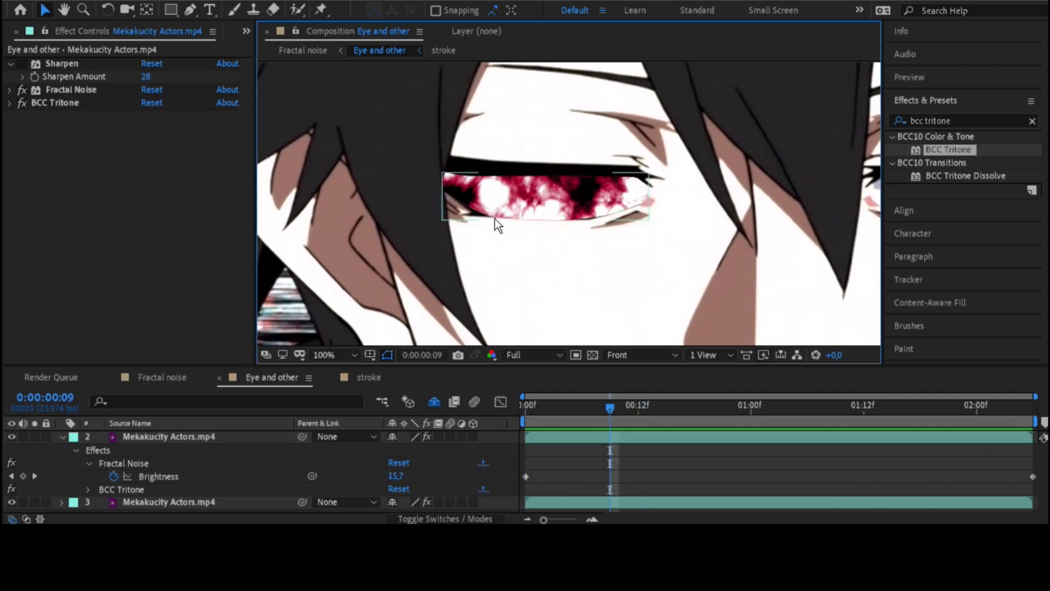
left_click(203, 436)
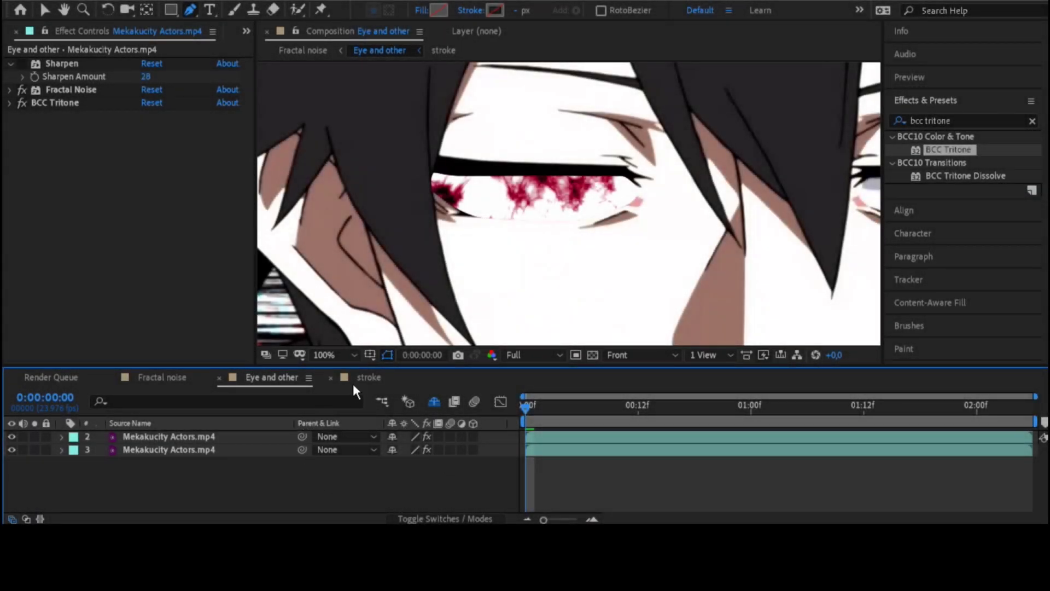
left_click(368, 378)
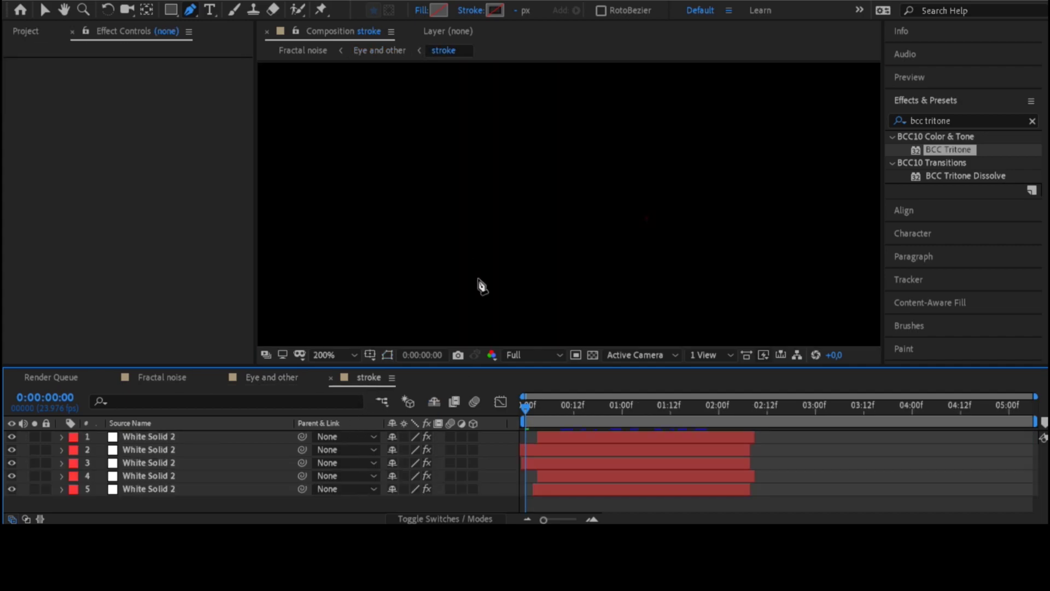
left_click_drag(528, 404, 682, 402)
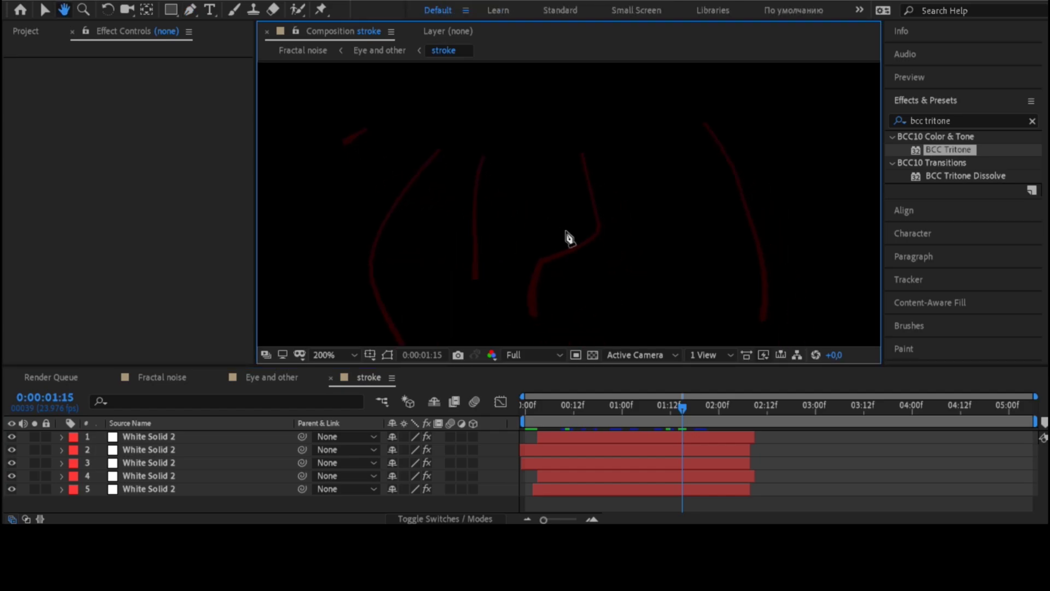
scroll(567, 239, "down", 1)
left_click_drag(684, 404, 719, 405)
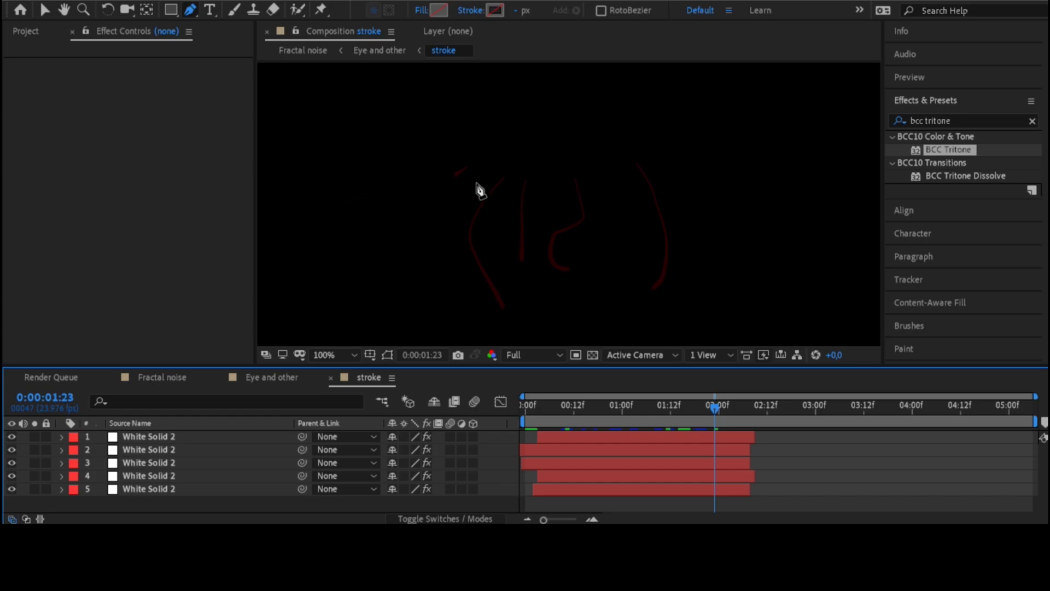
left_click(274, 377)
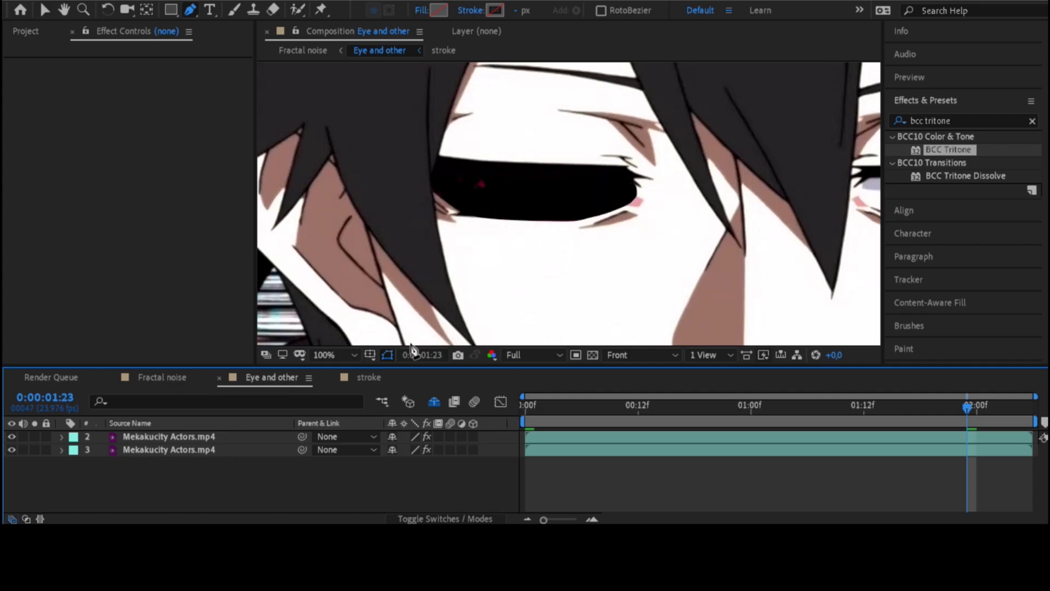
left_click(638, 404)
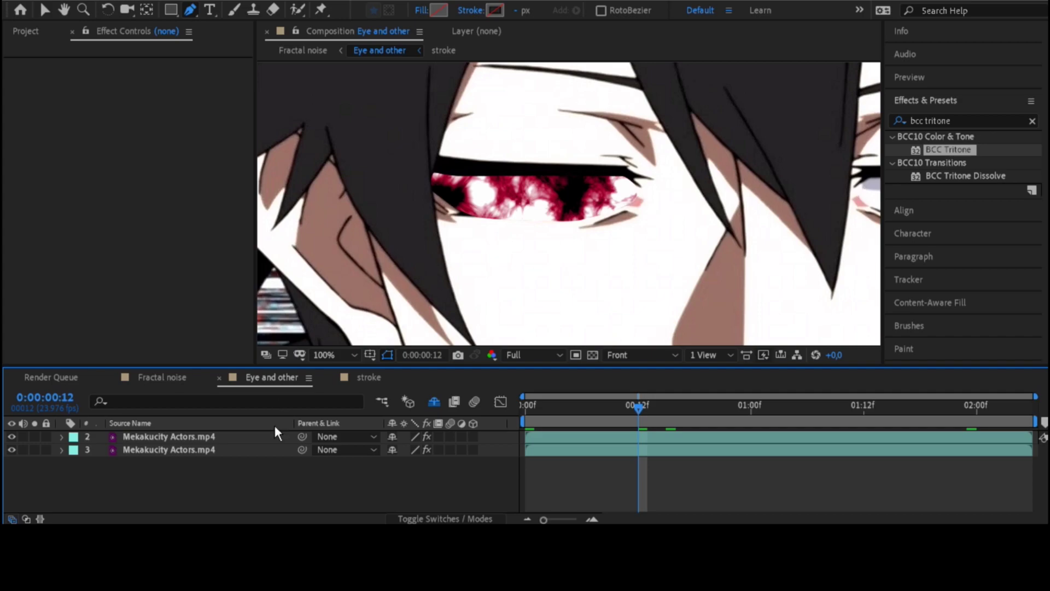
Create a white solid named 'stroke 01' from the viewer's New > Solid menu
right_click(266, 472)
mouse_move(304, 312)
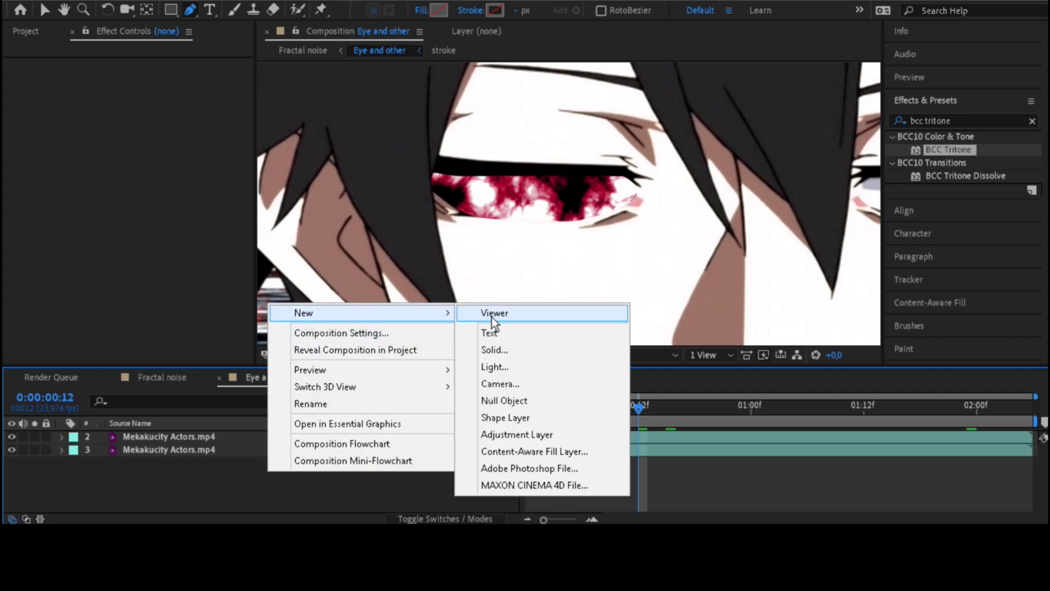
left_click(512, 348)
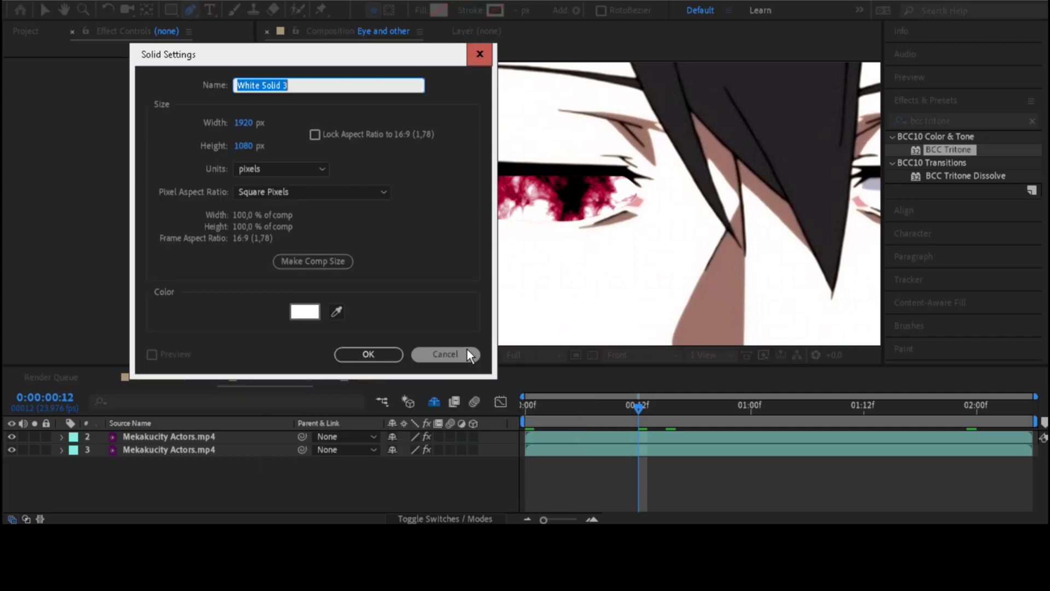
type("s")
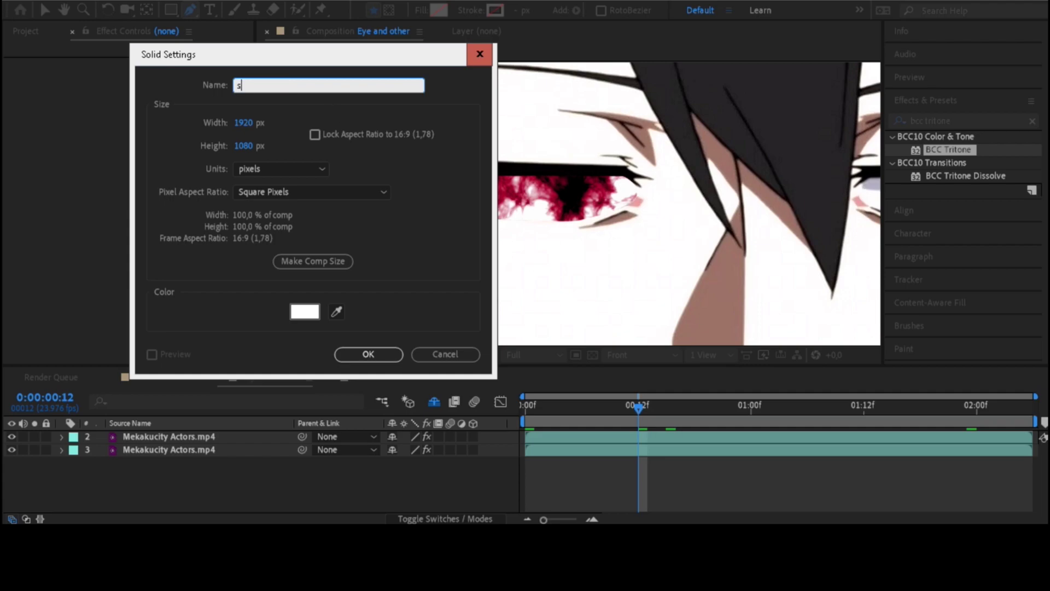
type("t")
type("01")
key("Return")
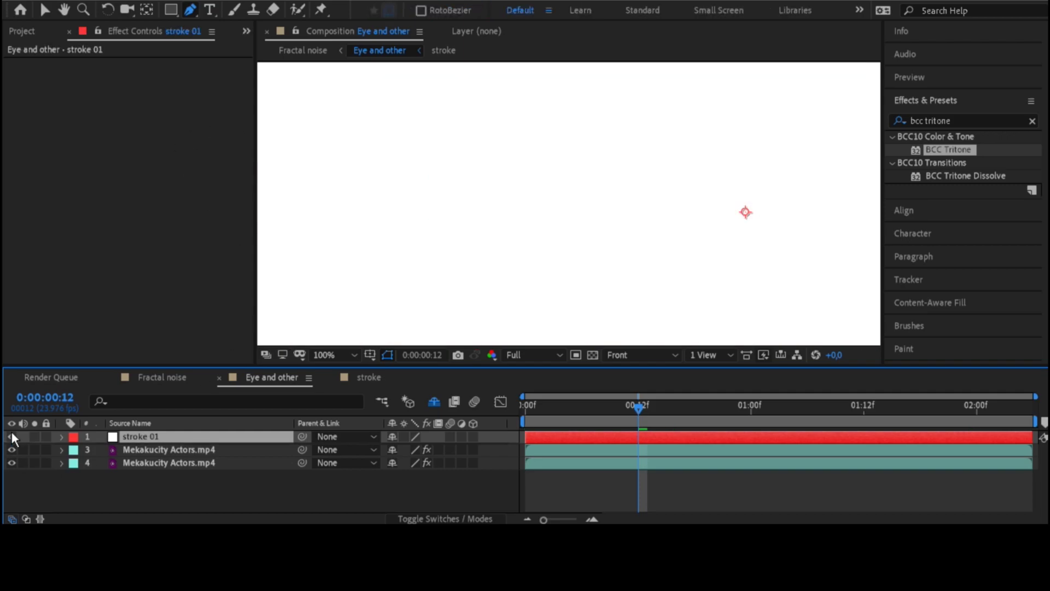
Hide the white solid and pen a six-point tear path on stroke 01 down the cheek
left_click(12, 437)
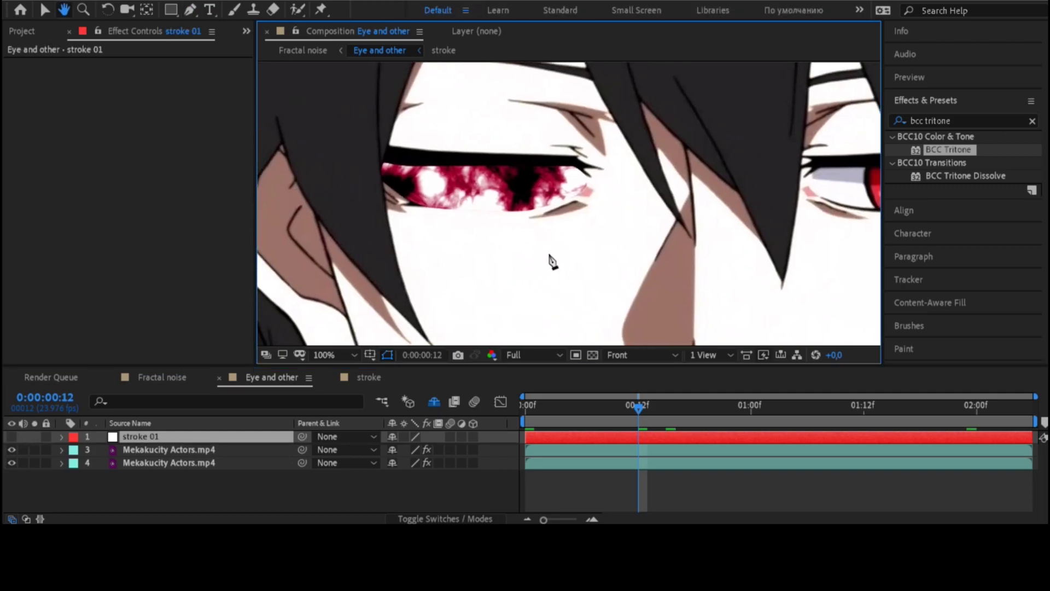
scroll(538, 256, "up", 1)
scroll(538, 257, "up", 1)
scroll(492, 230, "down", 1)
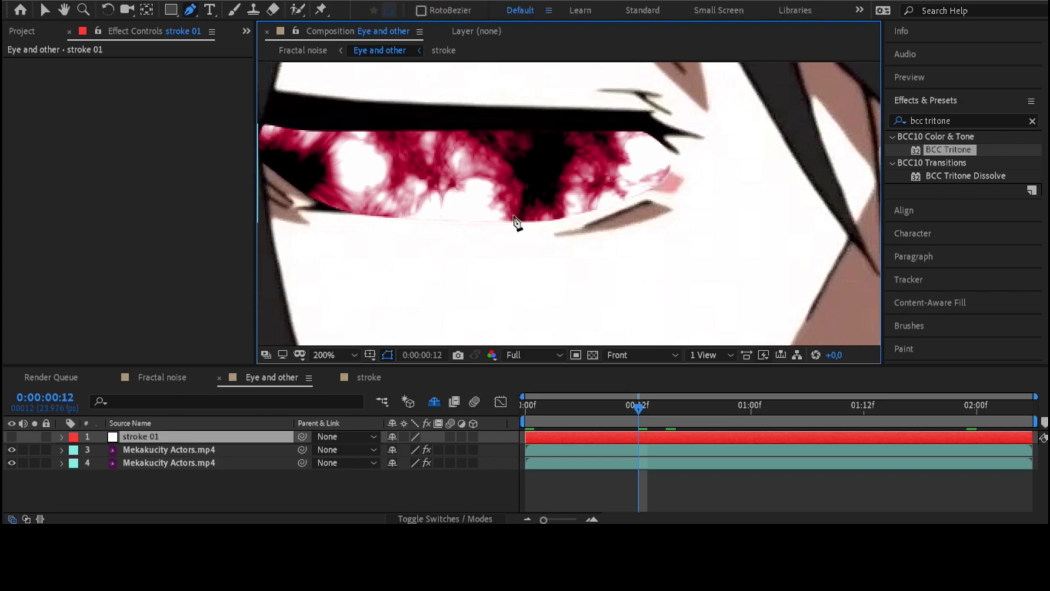
scroll(509, 235, "down", 1)
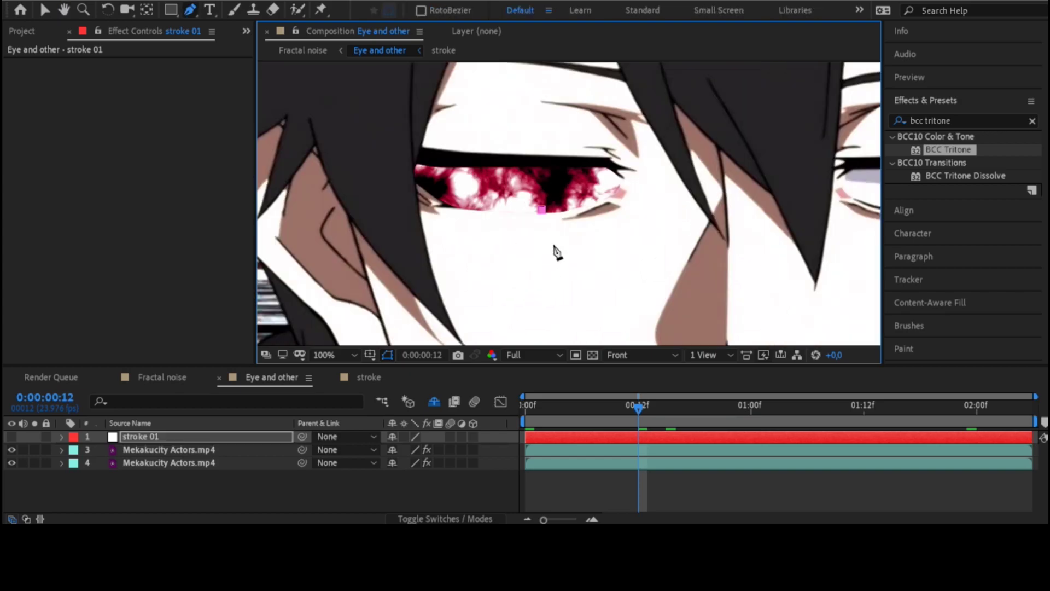
left_click(557, 250)
left_click(552, 274)
left_click(549, 287)
scroll(563, 298, "down", 1)
left_click(546, 265)
left_click(556, 286)
left_click(564, 307)
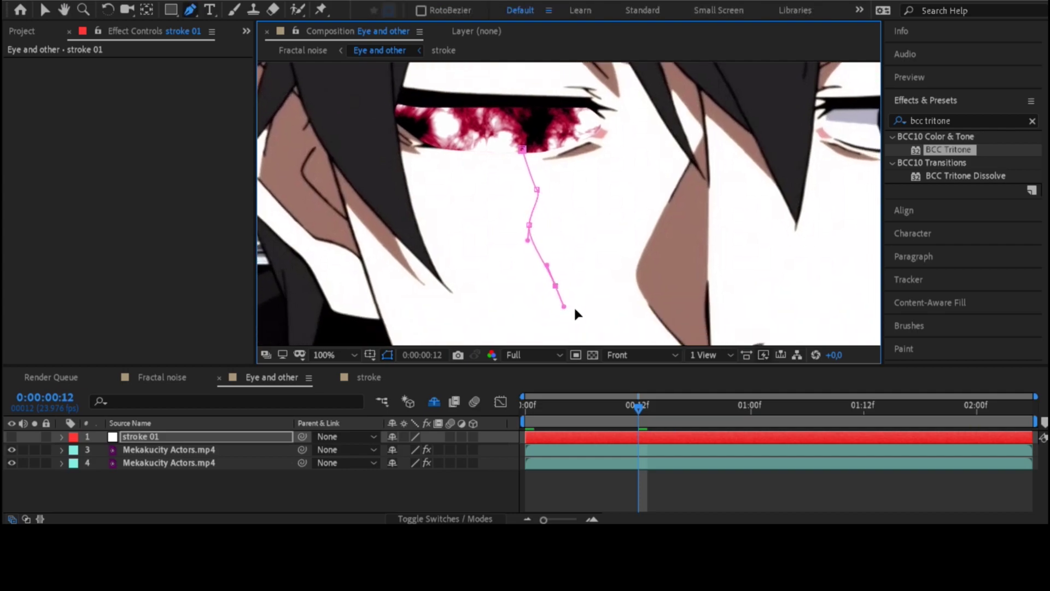
left_click(474, 480)
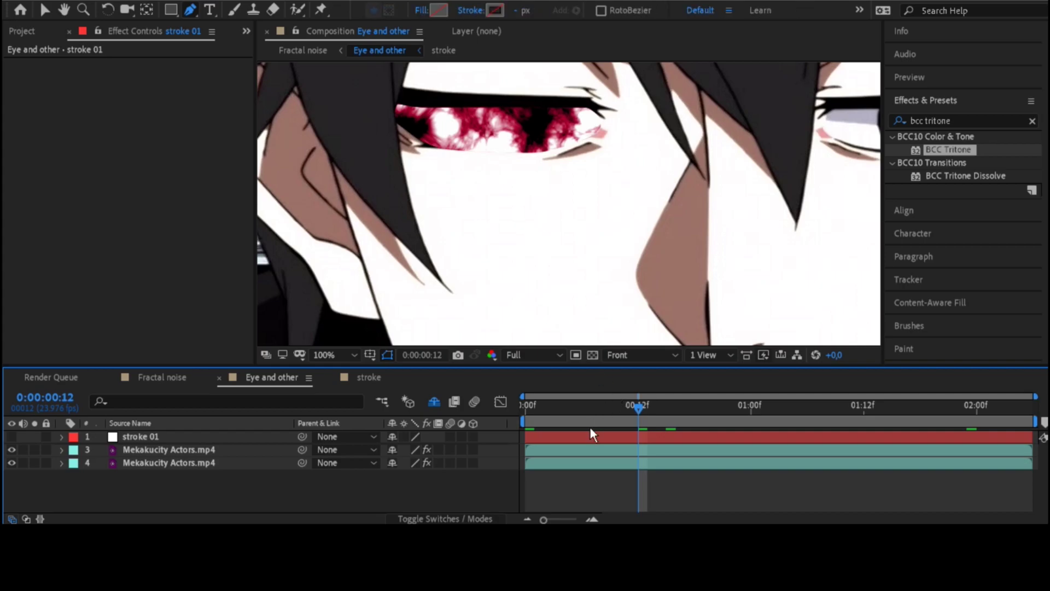
left_click(139, 436)
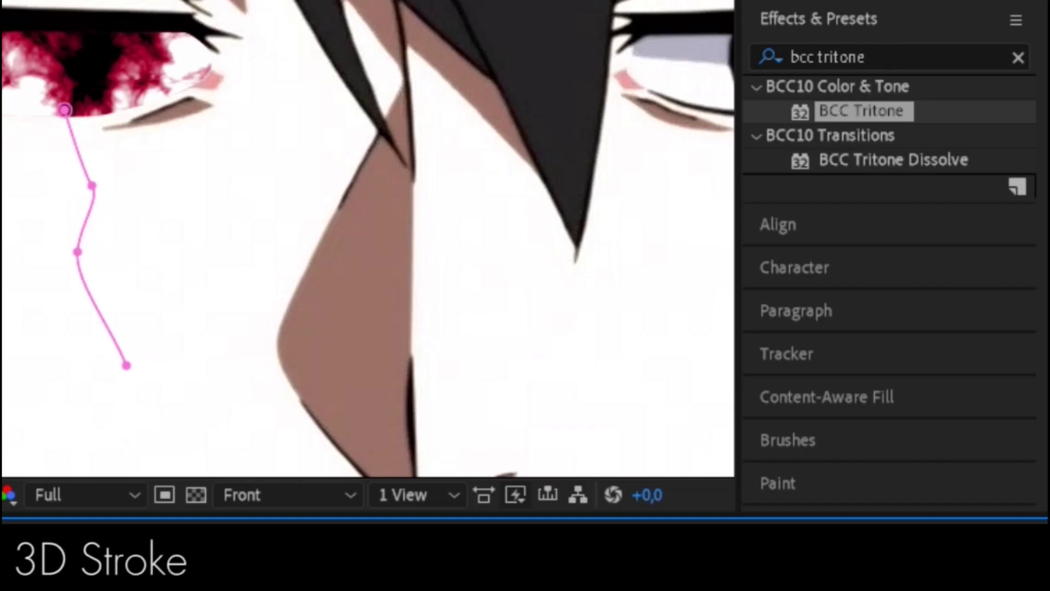
Apply Trapcode 3D Stroke to the stroke 01 layer from Effects & Presets
double_click(920, 121)
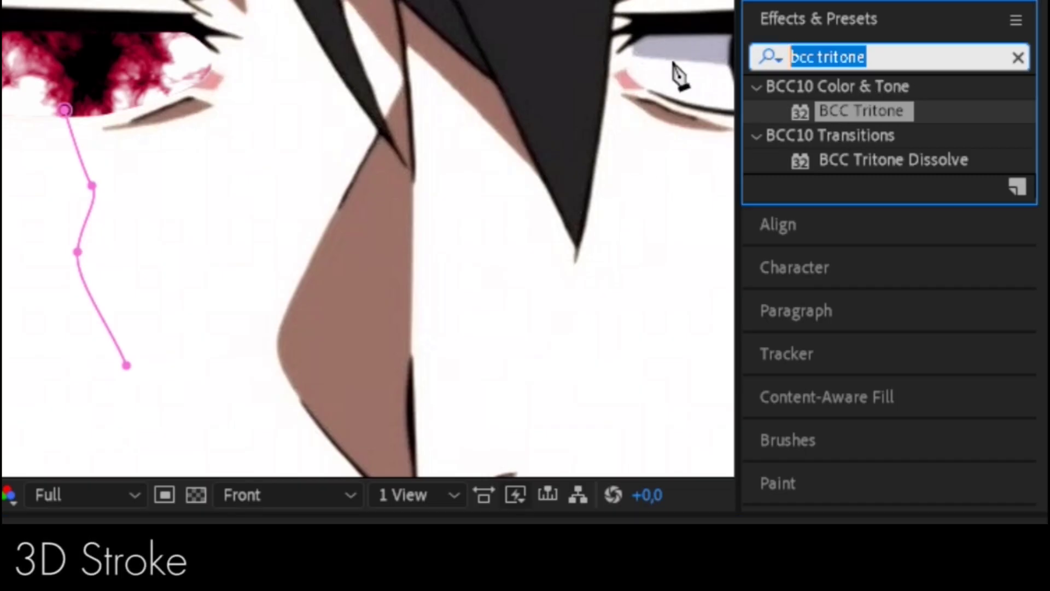
type("3d st")
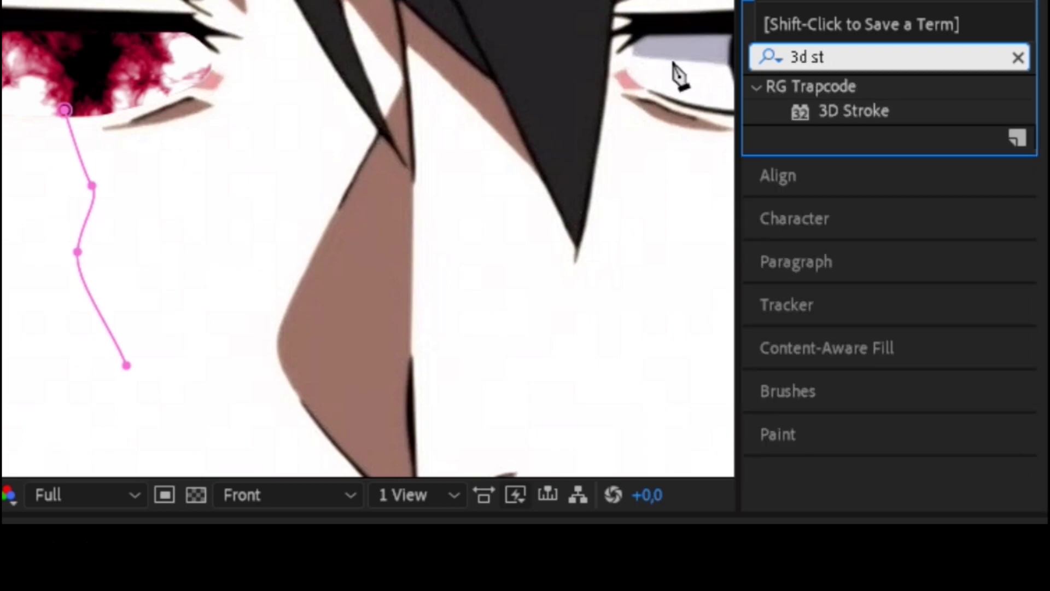
left_click_drag(854, 111, 641, 441)
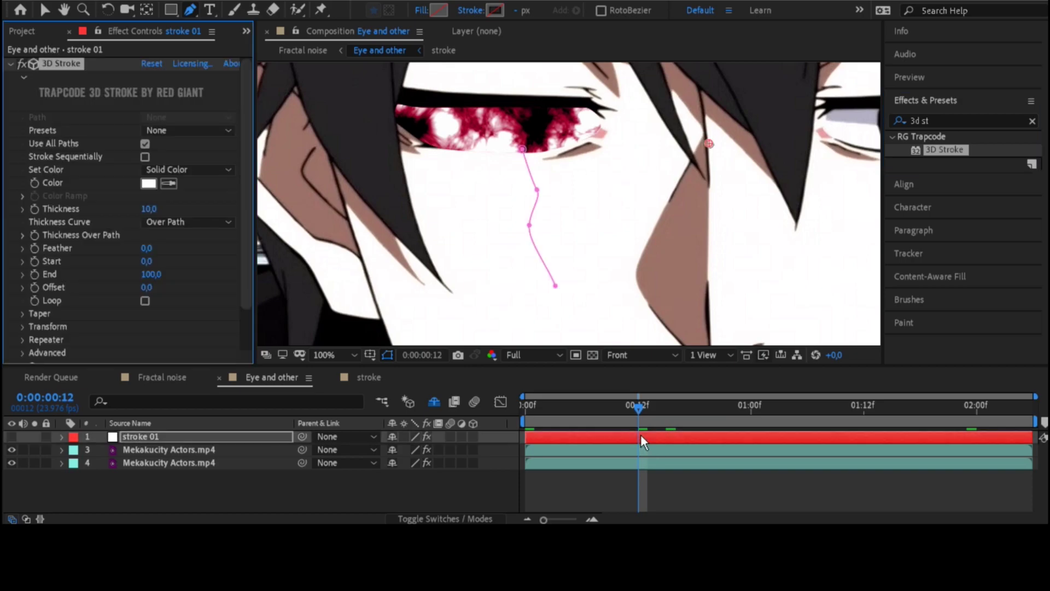
key("v")
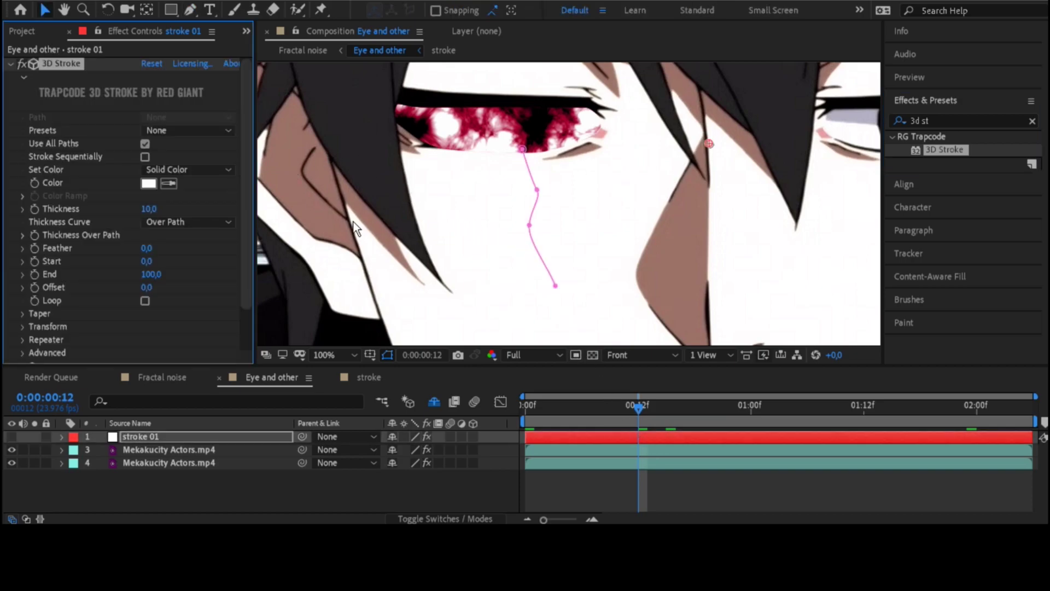
scroll(514, 164, "up", 1)
scroll(441, 227, "down", 1)
Set the 3D Stroke colour to dark red #290003
left_click(148, 184)
left_click(261, 107)
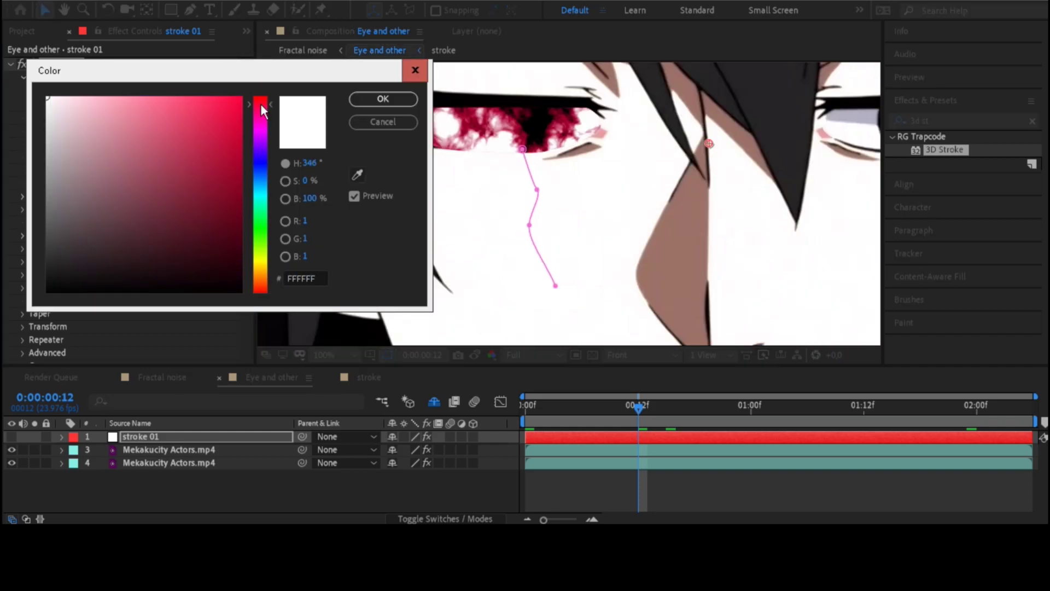
left_click(240, 261)
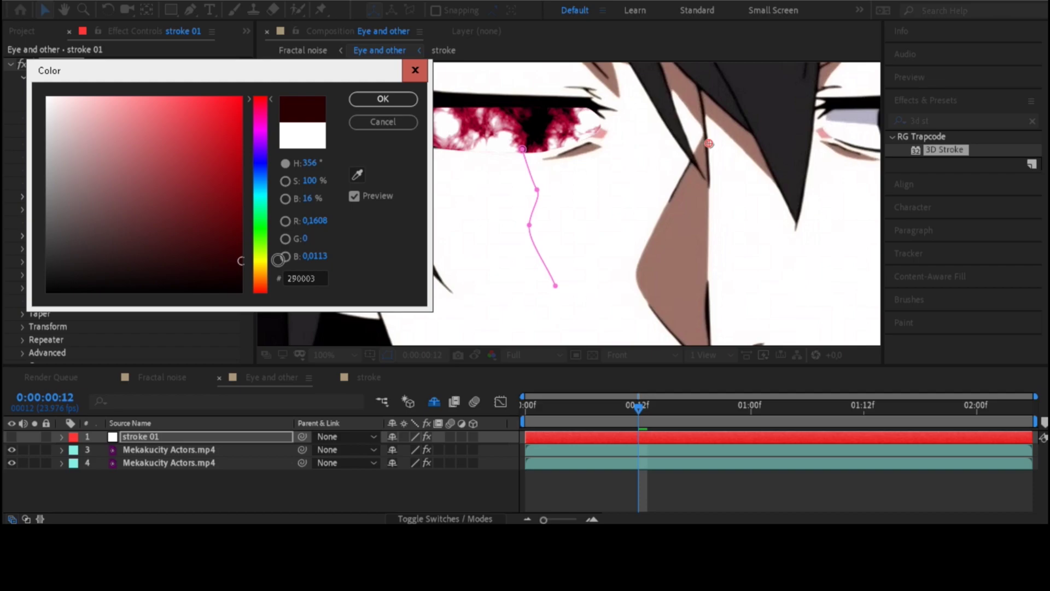
left_click(382, 99)
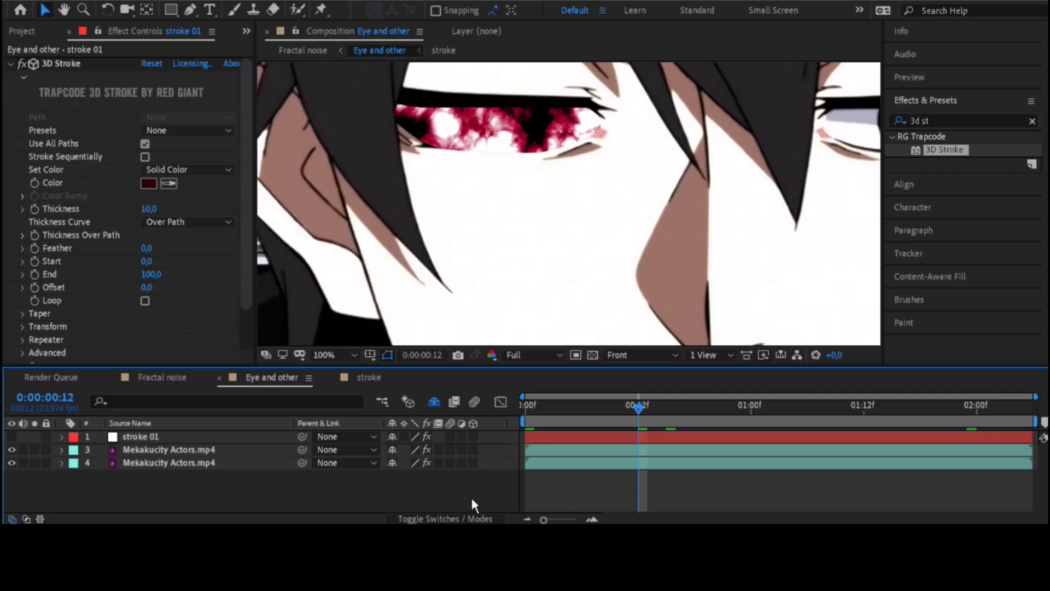
Make stroke 01 visible again and reselect the layer
left_click(617, 434)
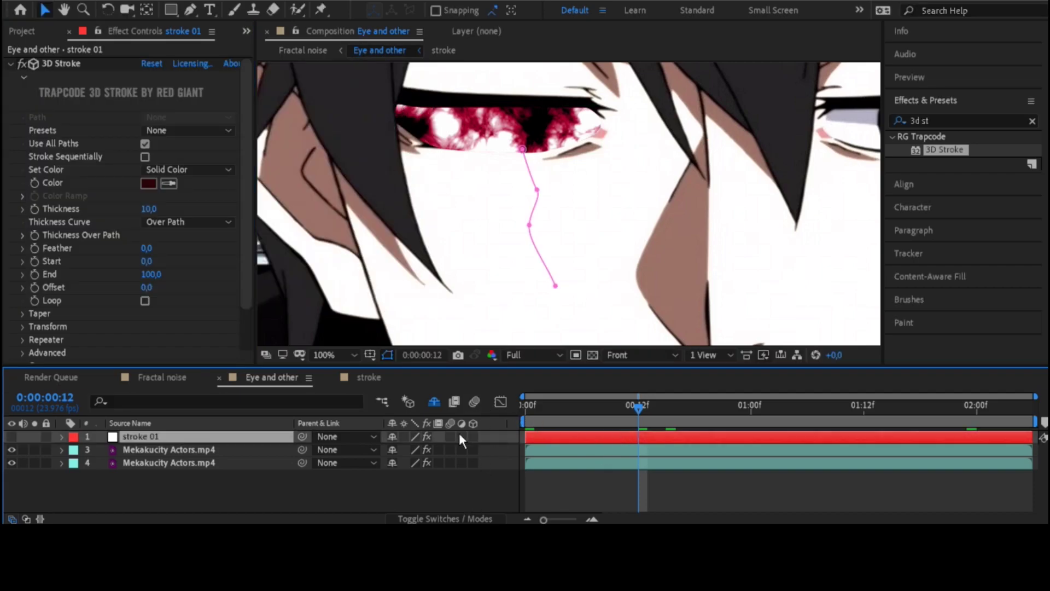
left_click(13, 435)
left_click(163, 488)
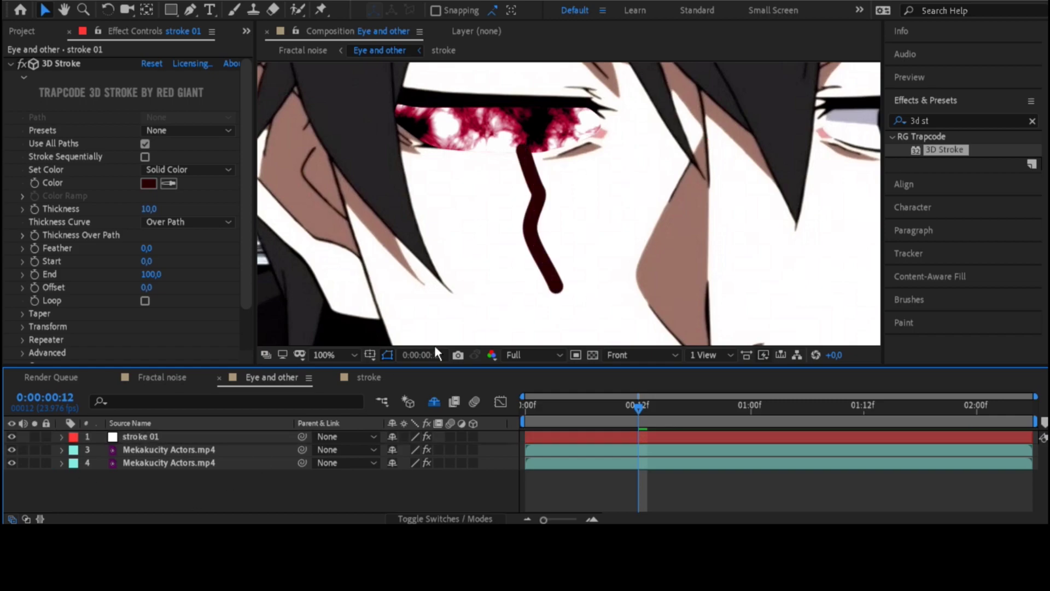
left_click(586, 437)
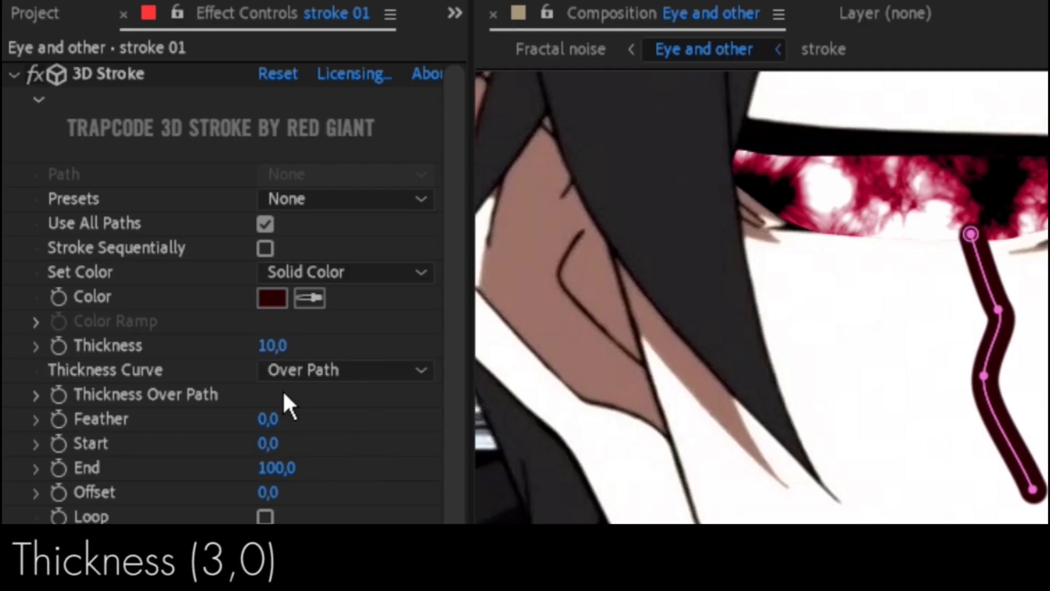
Set 3D Stroke thickness to 3 and feather to 40
left_click(272, 346)
type("3")
key("Return")
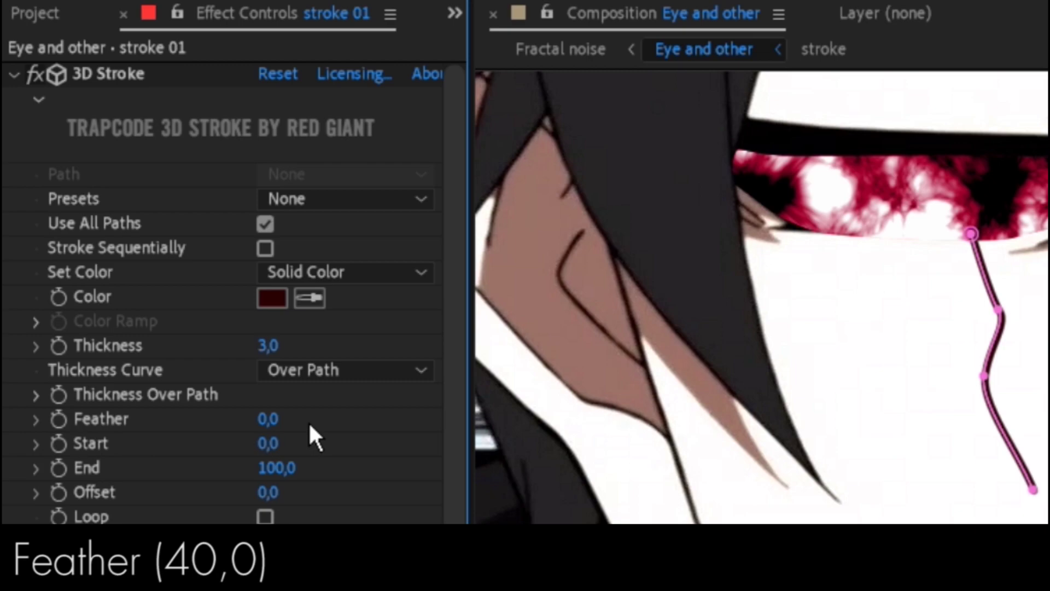
left_click(268, 419)
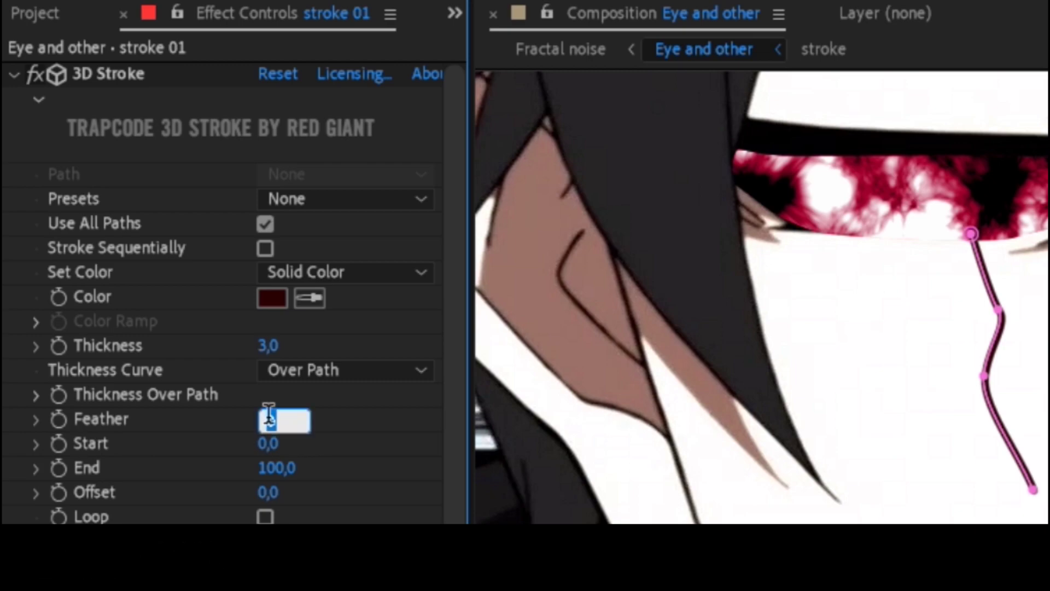
type("40")
key("Return")
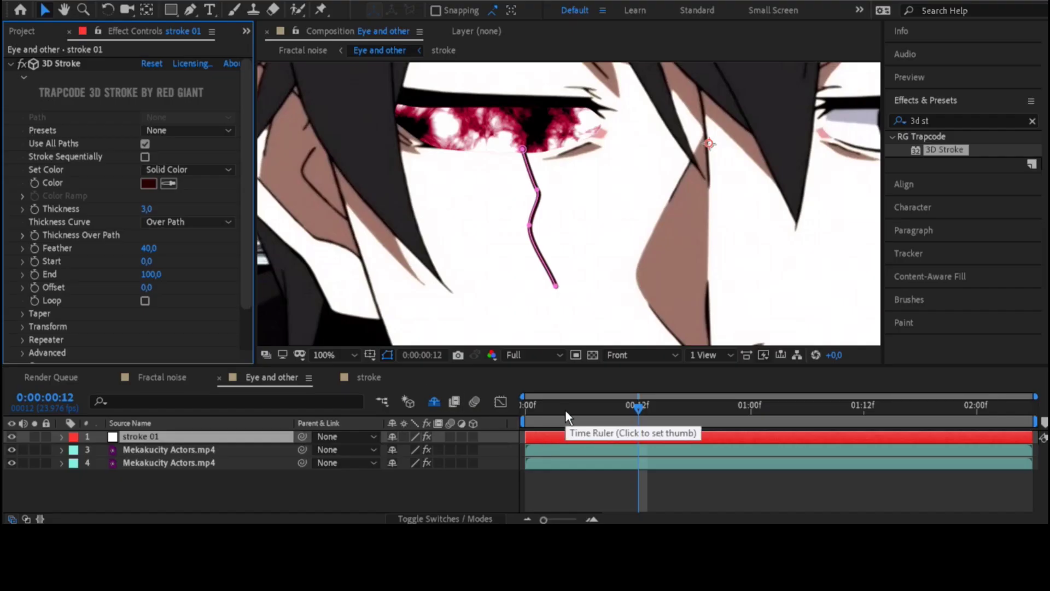
Keyframe 3D Stroke End from 0 at frame 0 to 100 later
key("Home")
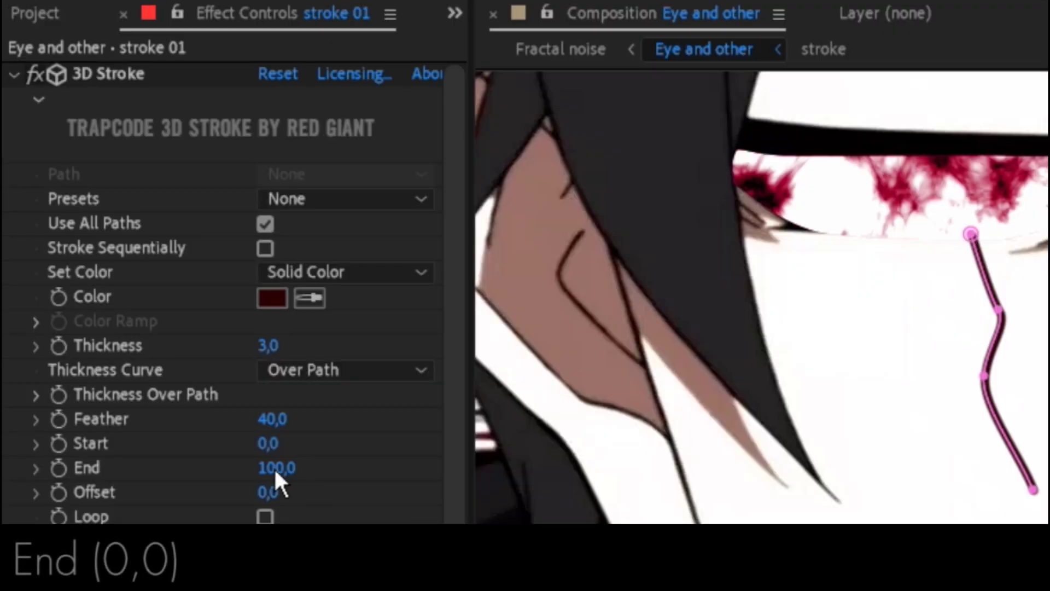
left_click_drag(153, 273, 147, 273)
left_click_drag(2, 468, 7, 484)
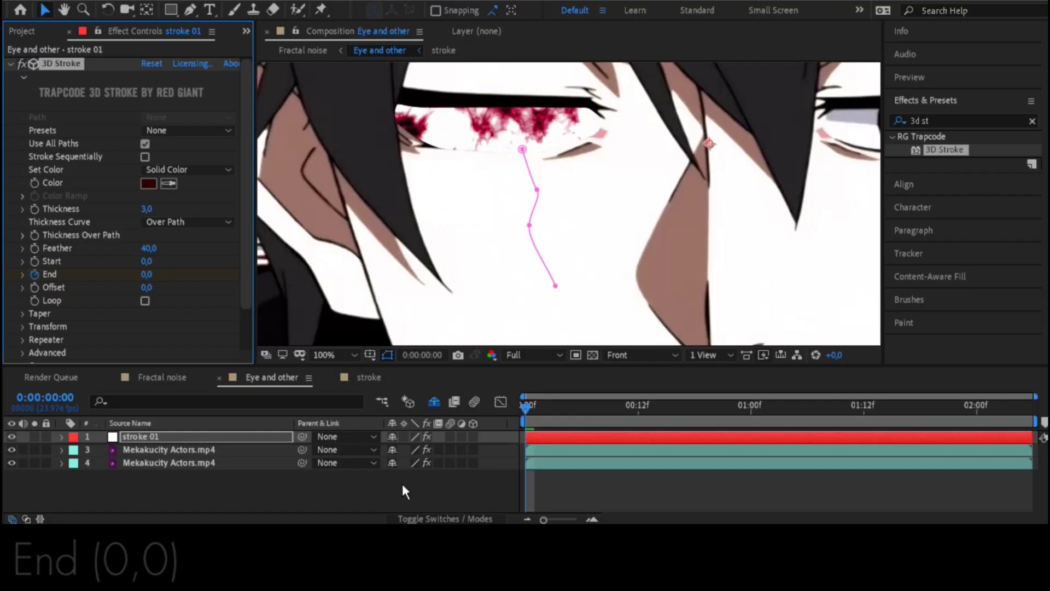
left_click(976, 405)
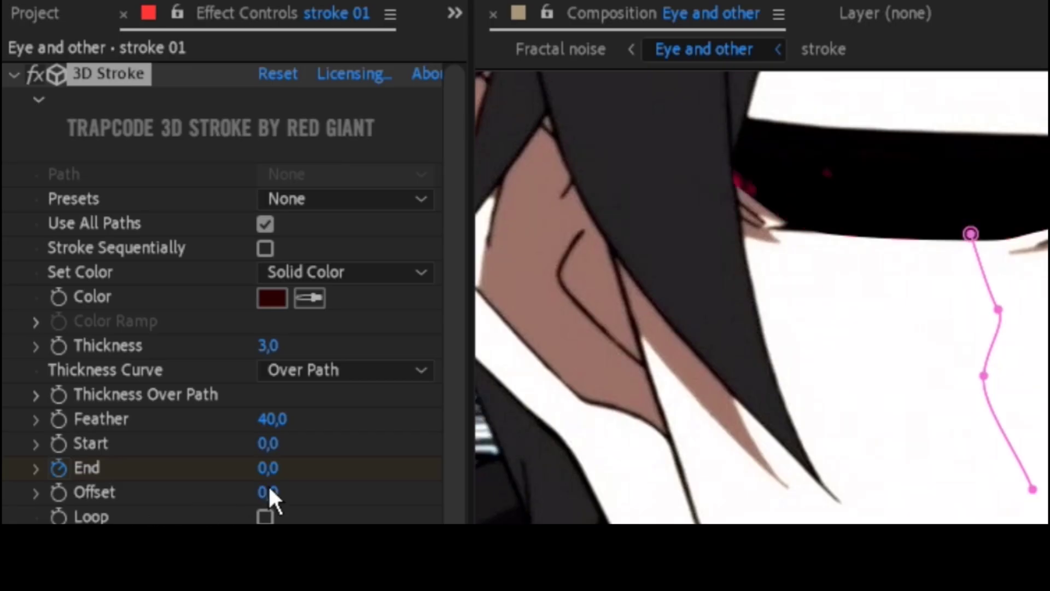
type("100")
key("Return")
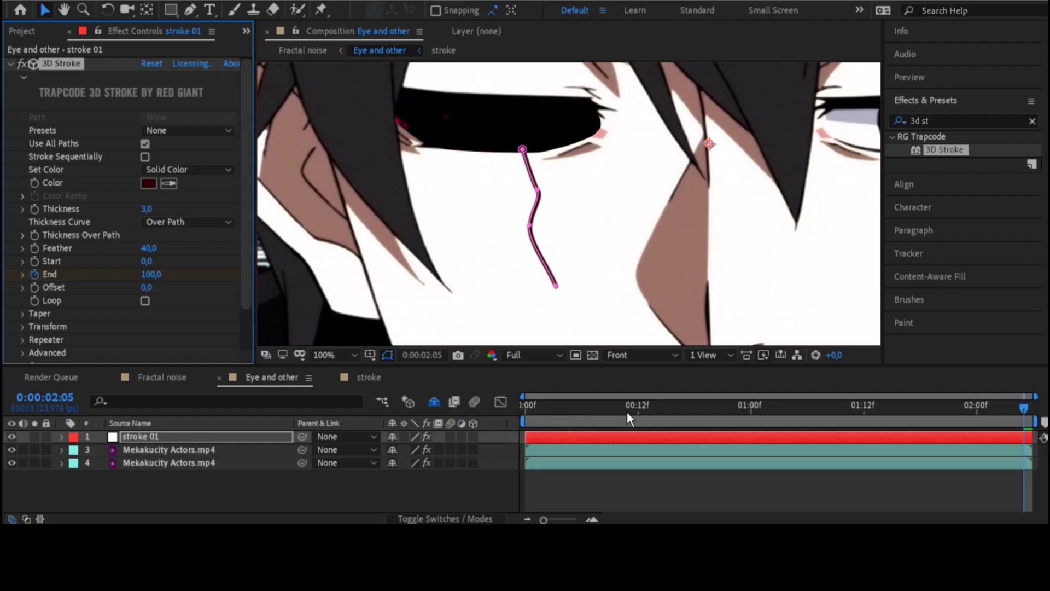
left_click(693, 404)
left_click_drag(695, 405, 676, 404)
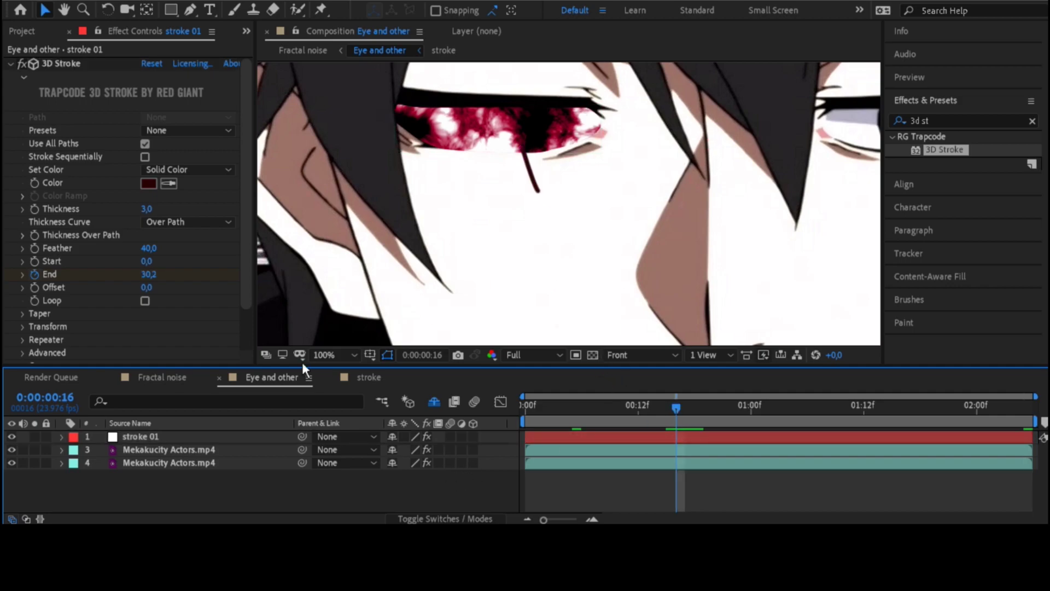
Move a Mekakucity Actors video layer above stroke 01 and reselect stroke 01
left_click(175, 436)
left_click_drag(179, 450, 182, 442)
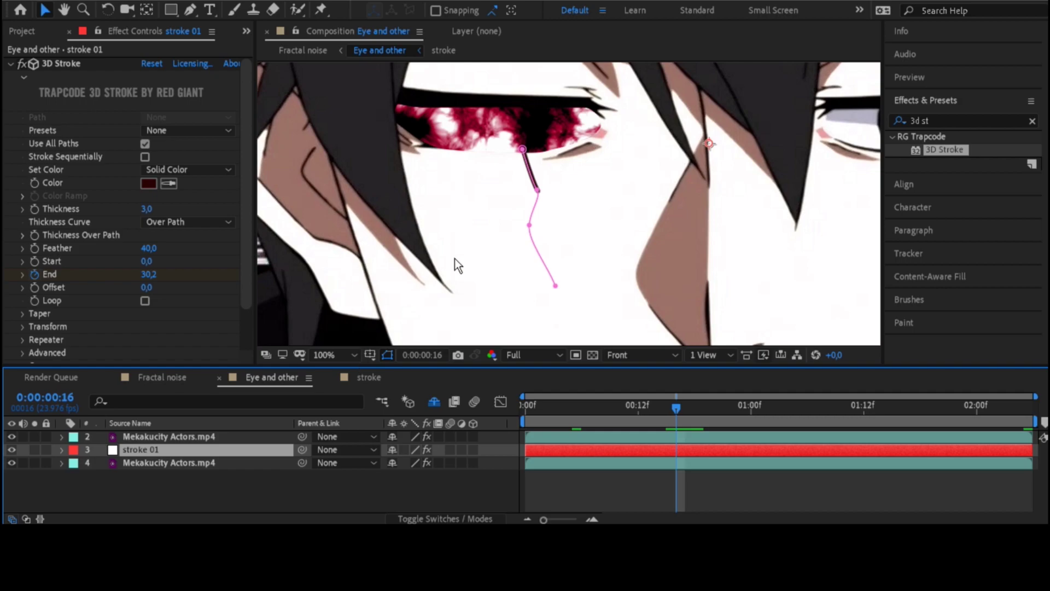
left_click(430, 483)
left_click(602, 454)
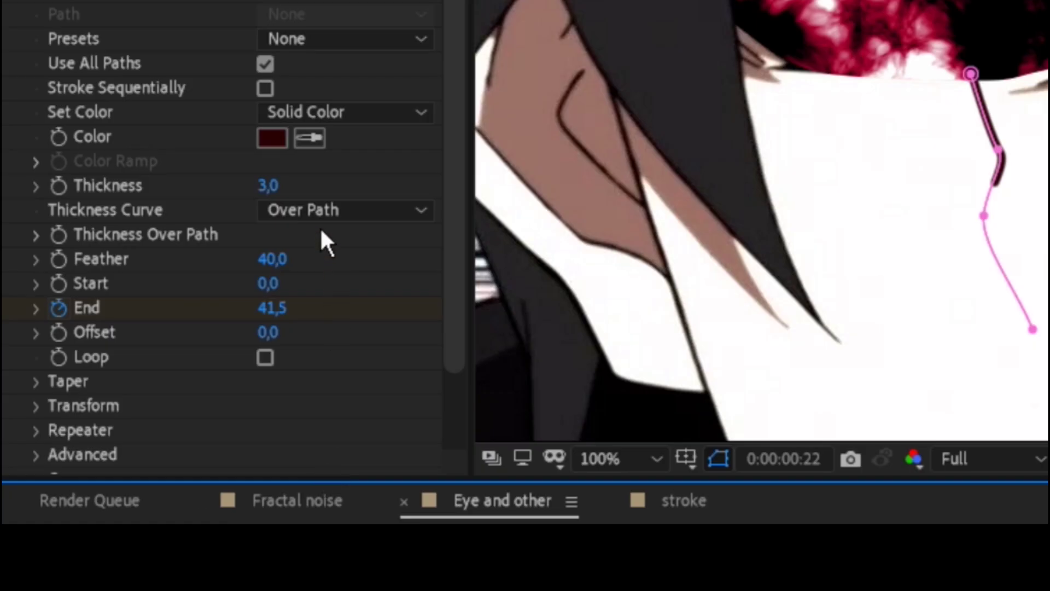
scroll(320, 238, "down", 2)
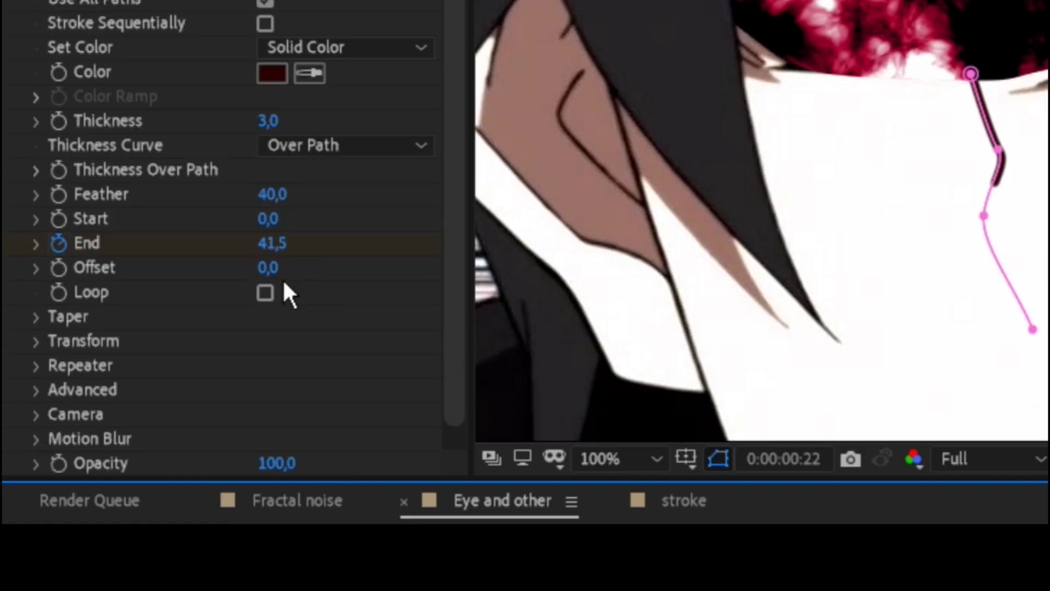
scroll(283, 279, "down", 1)
Enable 3D Stroke Taper with start thickness 34 and end thickness 85
left_click(32, 287)
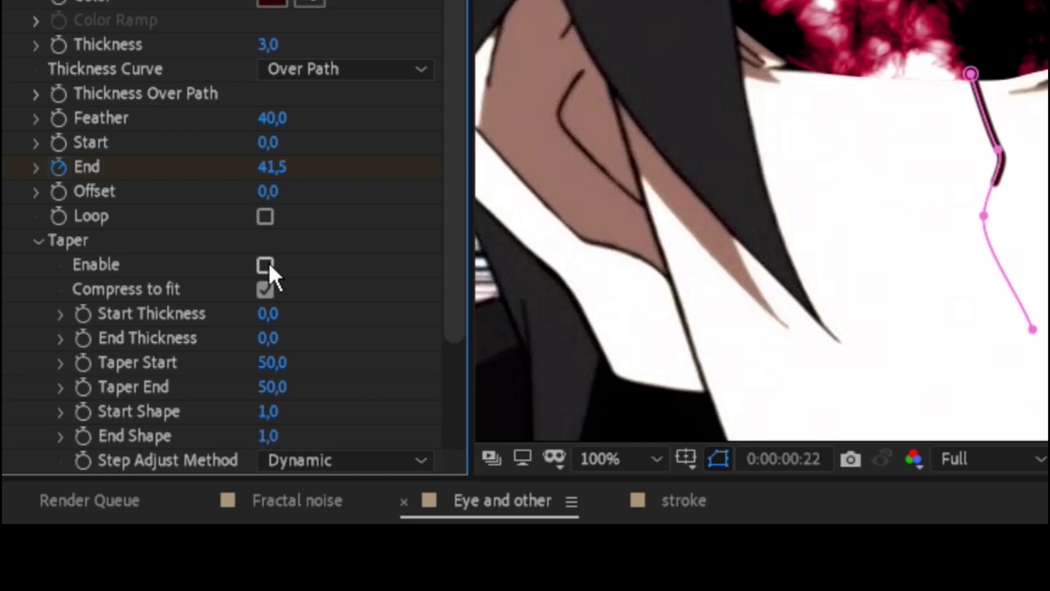
left_click_drag(268, 314, 318, 314)
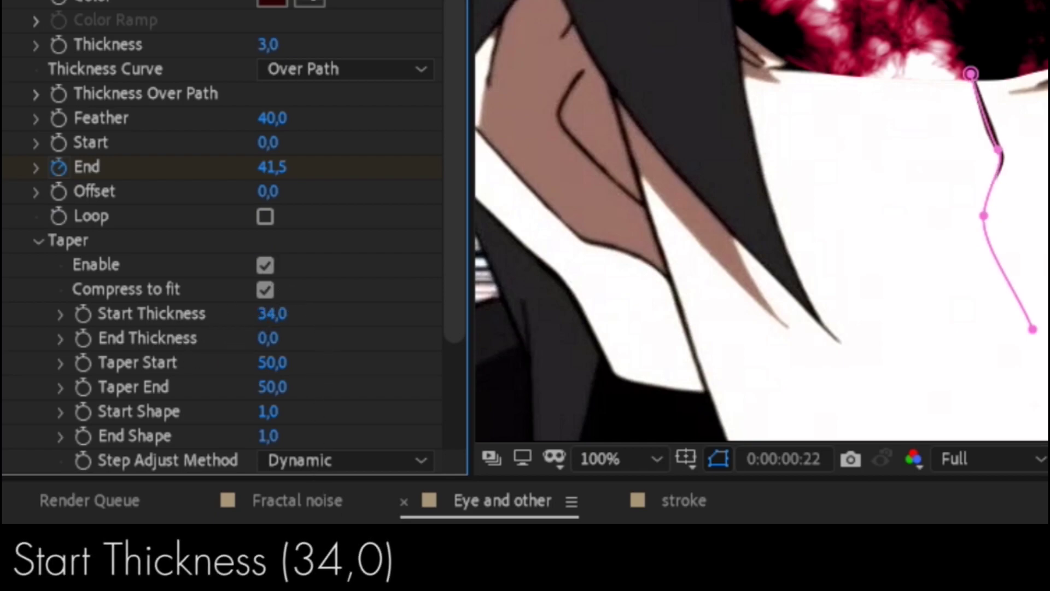
left_click(982, 172)
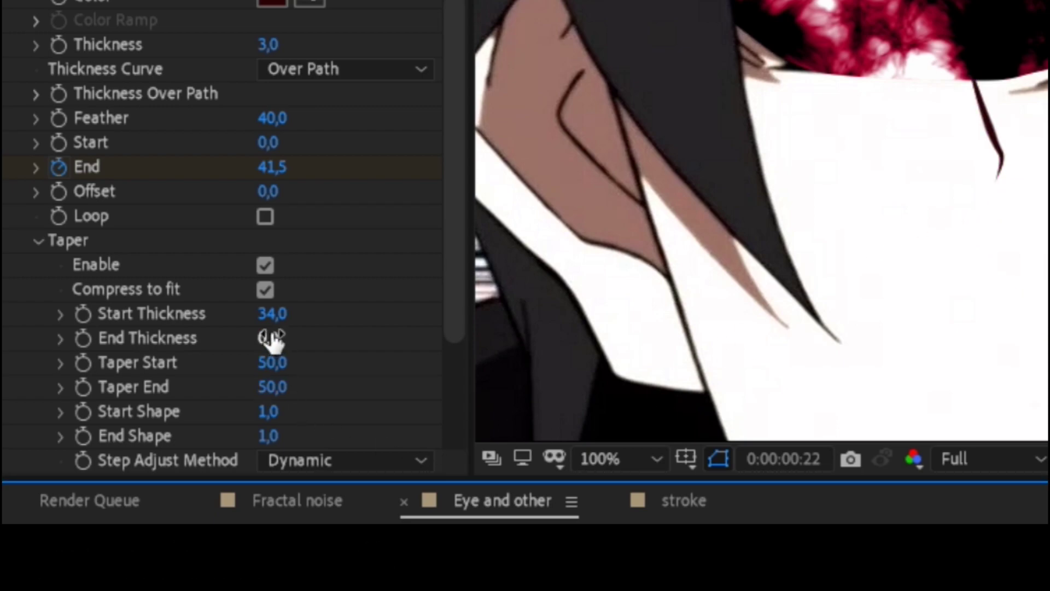
left_click_drag(270, 336, 512, 339)
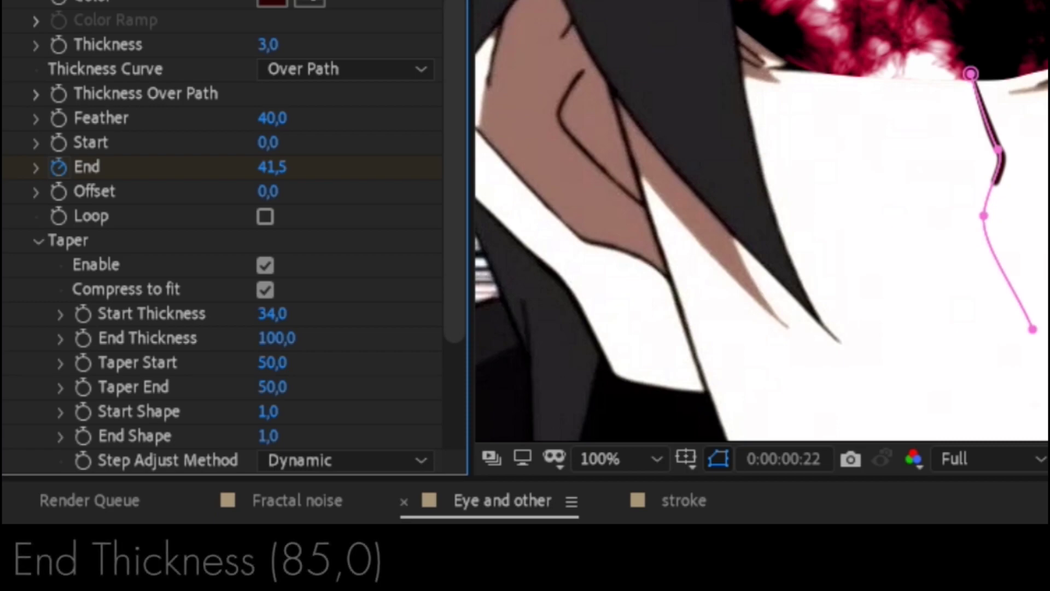
left_click(877, 232)
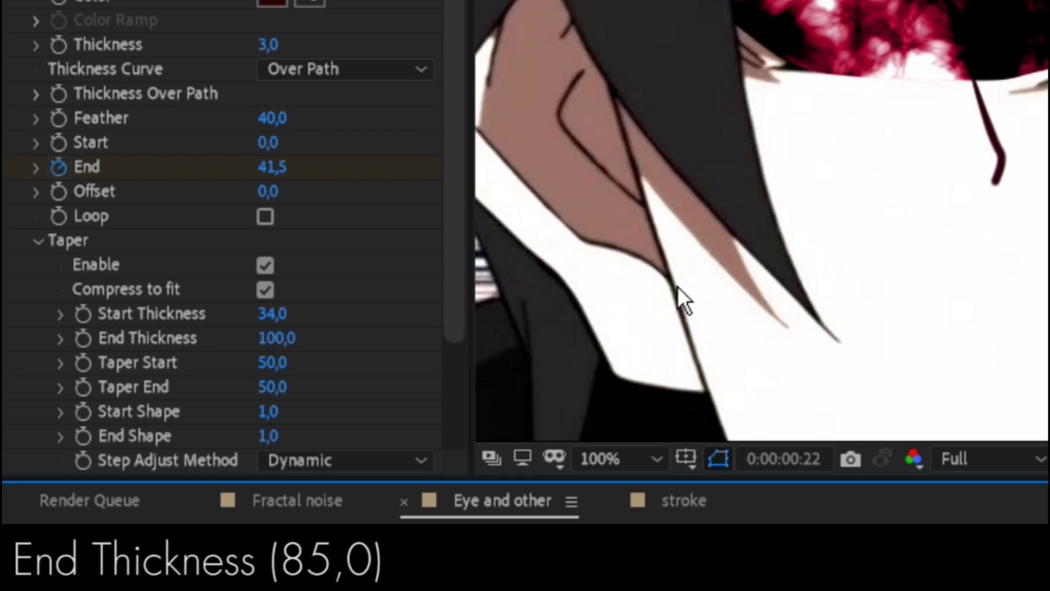
mouse_move(279, 338)
left_mouse_down()
mouse_move(261, 367)
mouse_move(296, 371)
left_mouse_up()
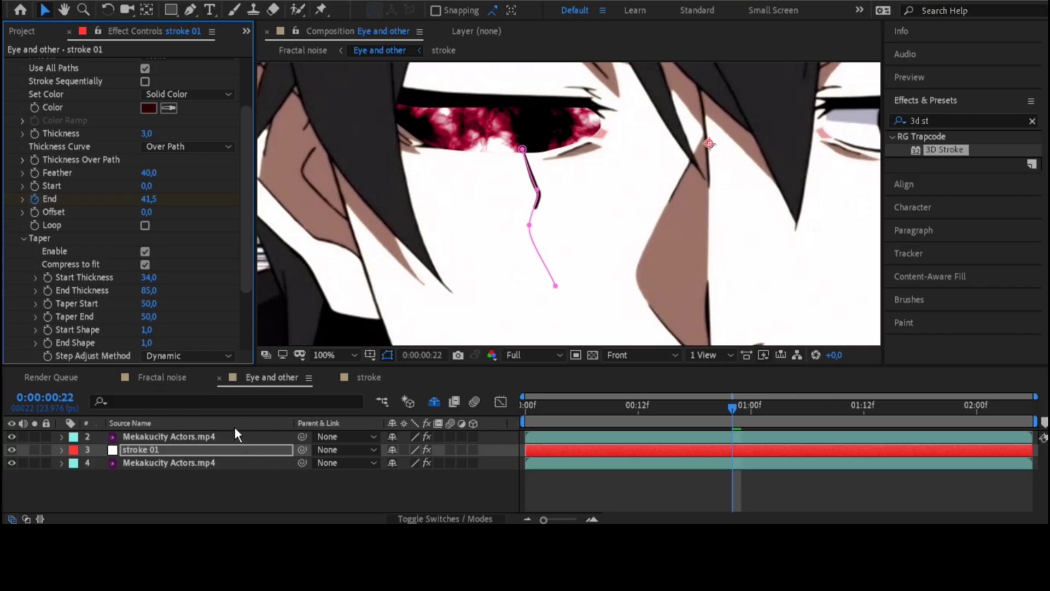
Preview the growing tear, then delete the stroke 01 layer
left_click(154, 495)
mouse_move(722, 406)
left_mouse_down()
mouse_move(893, 406)
mouse_move(548, 406)
mouse_move(901, 406)
mouse_move(808, 404)
left_mouse_up()
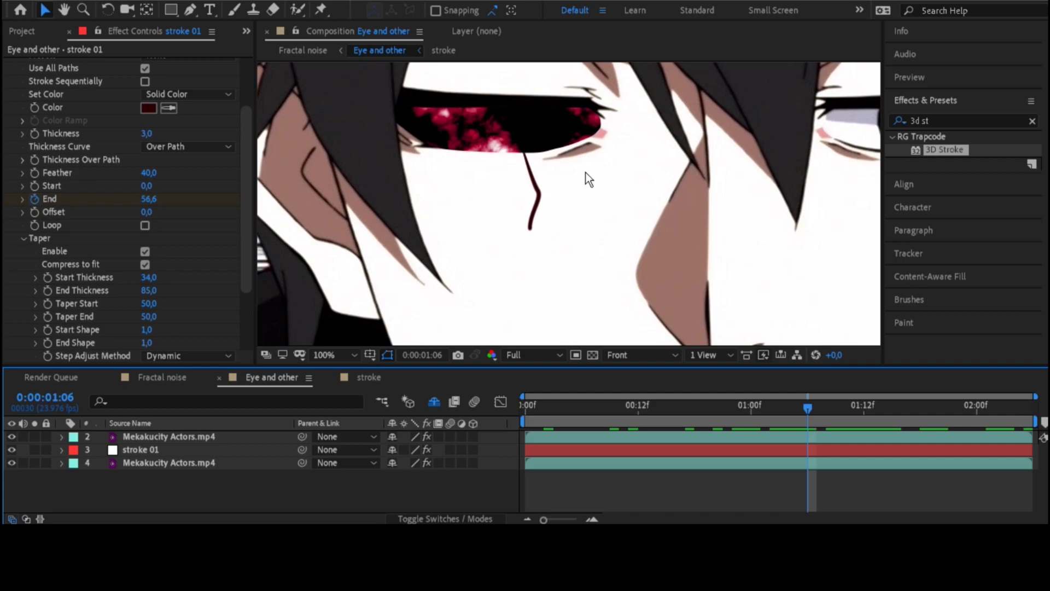
left_click(163, 448)
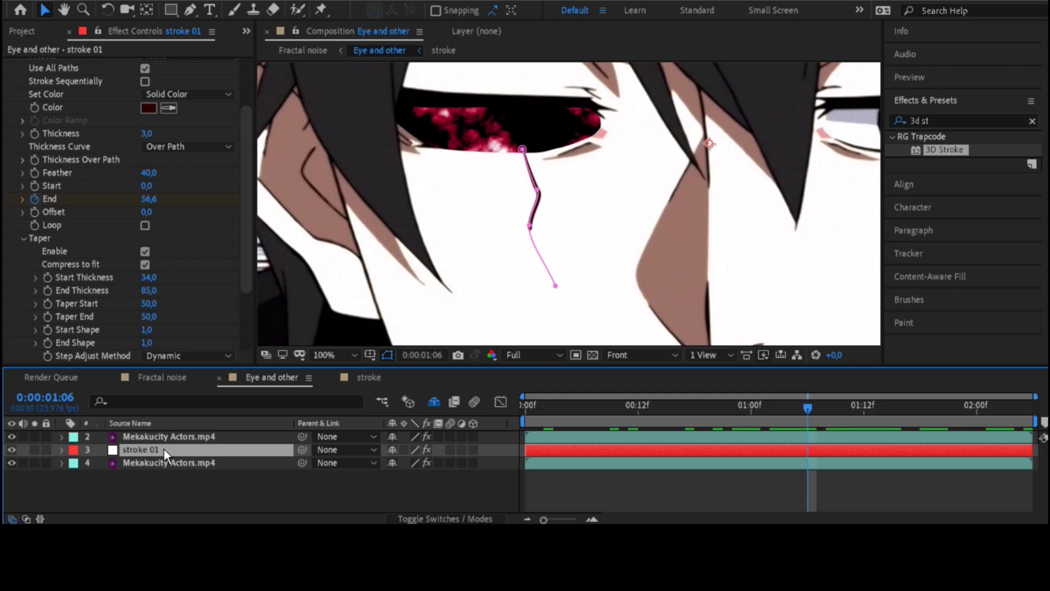
key("Delete")
Place the stroke composition from the Project panel between the two video layers as layer 3
left_click(26, 31)
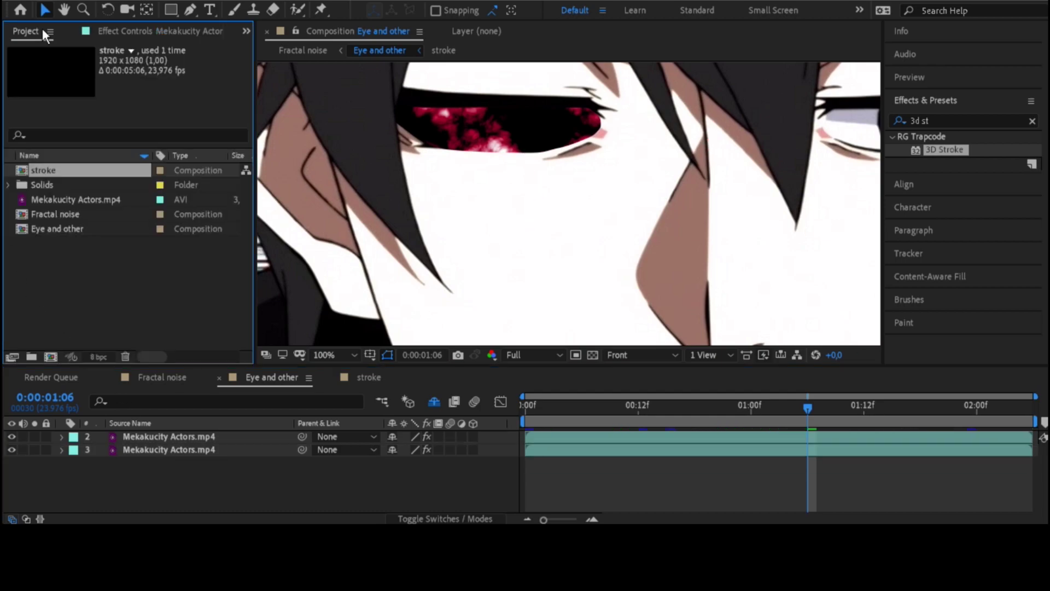
left_click_drag(41, 171, 172, 436)
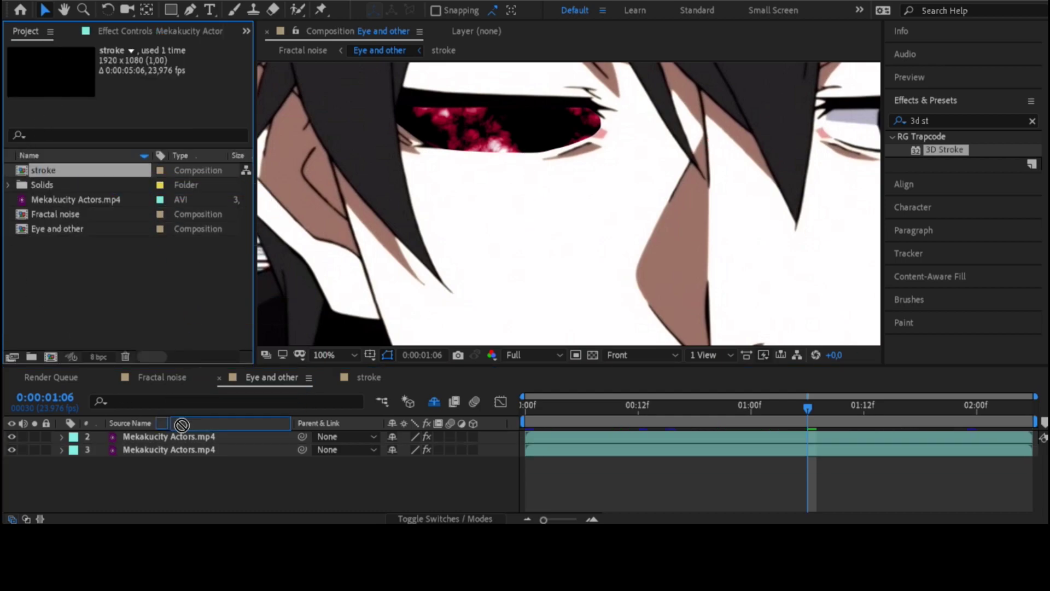
mouse_move(806, 404)
left_mouse_down()
mouse_move(601, 407)
mouse_move(735, 406)
left_mouse_up()
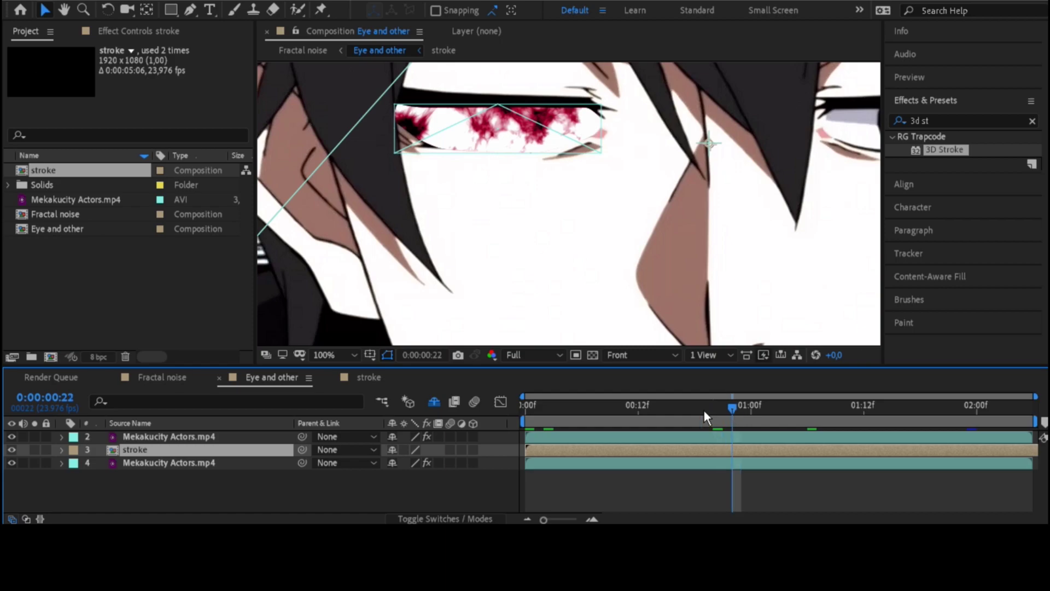
left_click(491, 484)
scroll(556, 204, "down", 1)
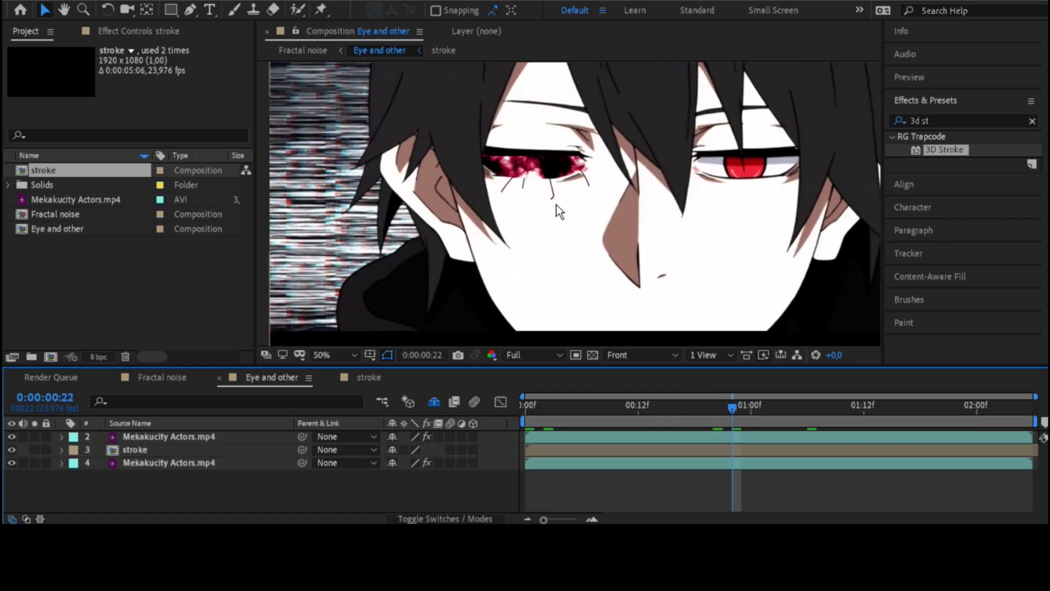
scroll(556, 205, "up", 1)
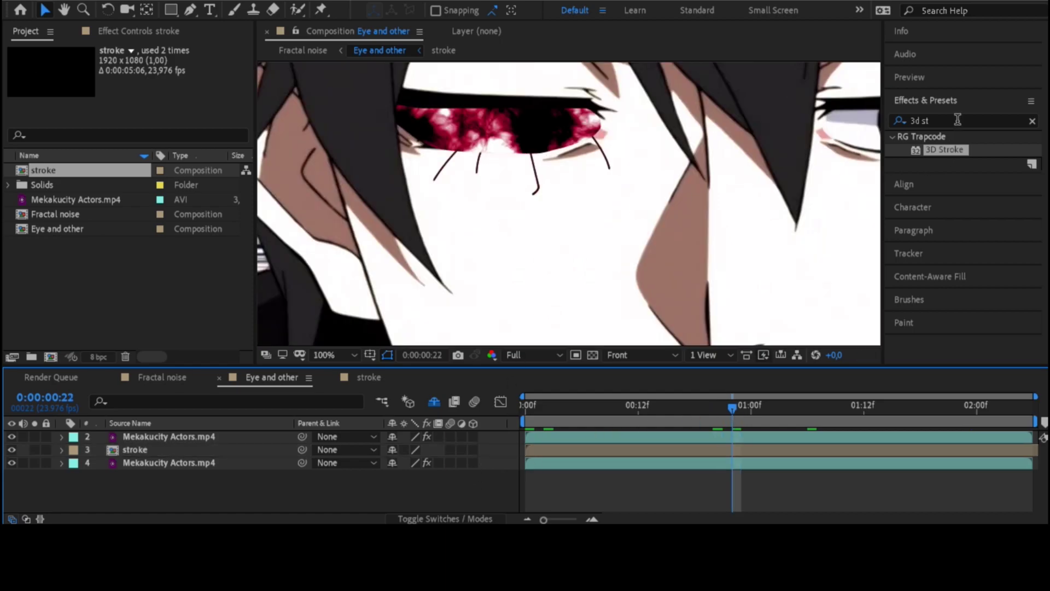
Apply the BCC Tritone effect to the stroke layer
left_click(935, 121)
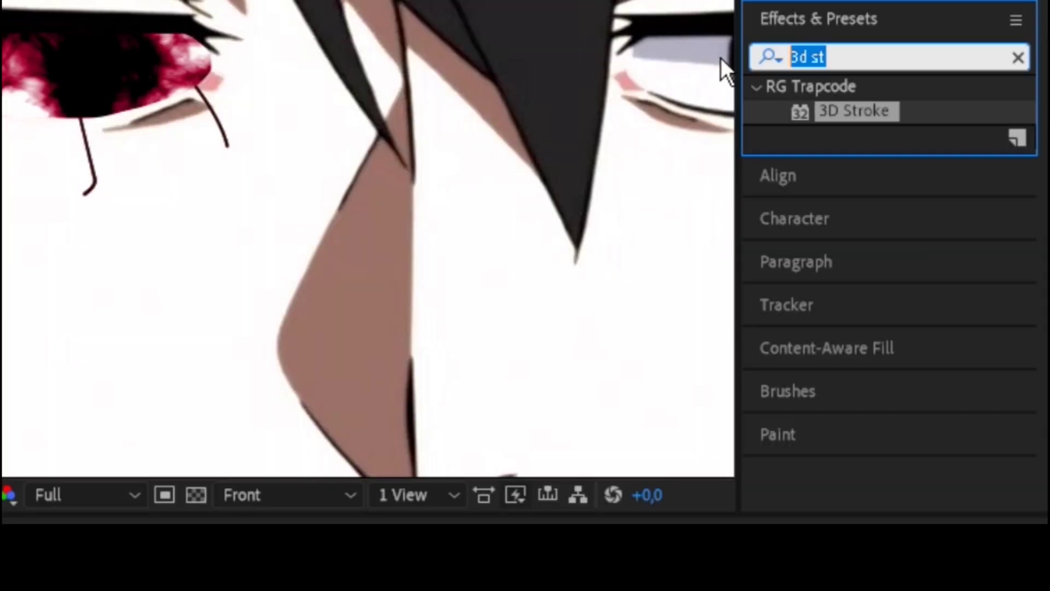
type("bcc trio")
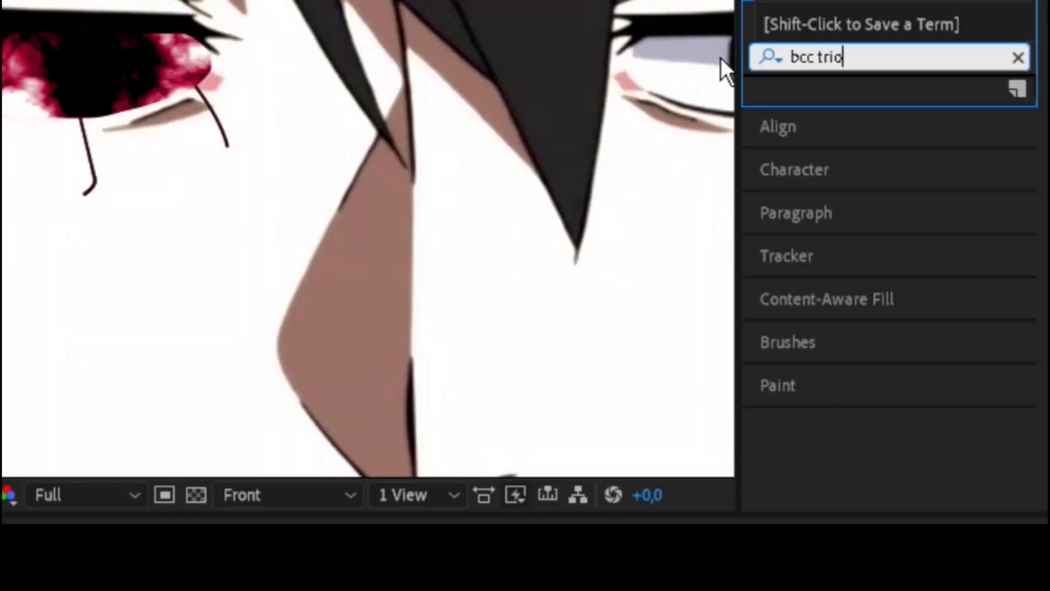
key("BackSpace")
key("BackSpace")
key("BackSpace")
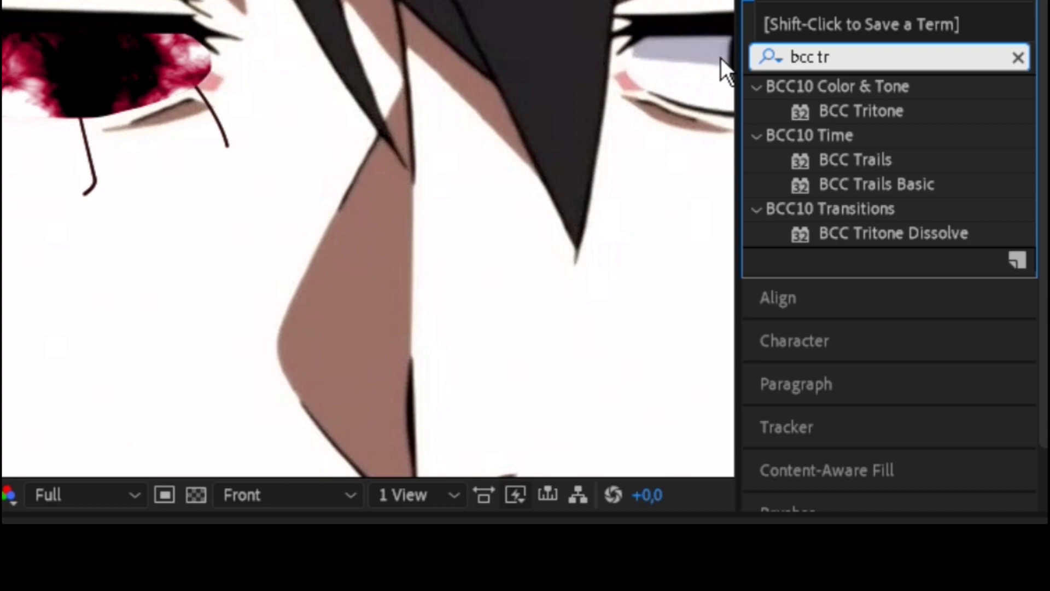
left_click_drag(861, 111, 216, 449)
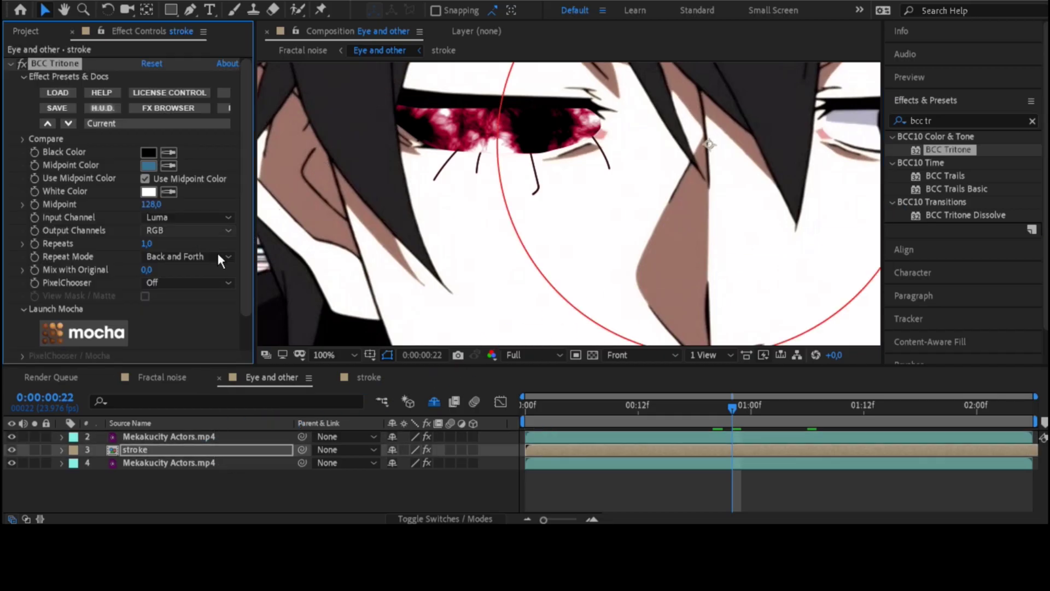
Set the Tritone Black Color to red D10022
left_click(150, 153)
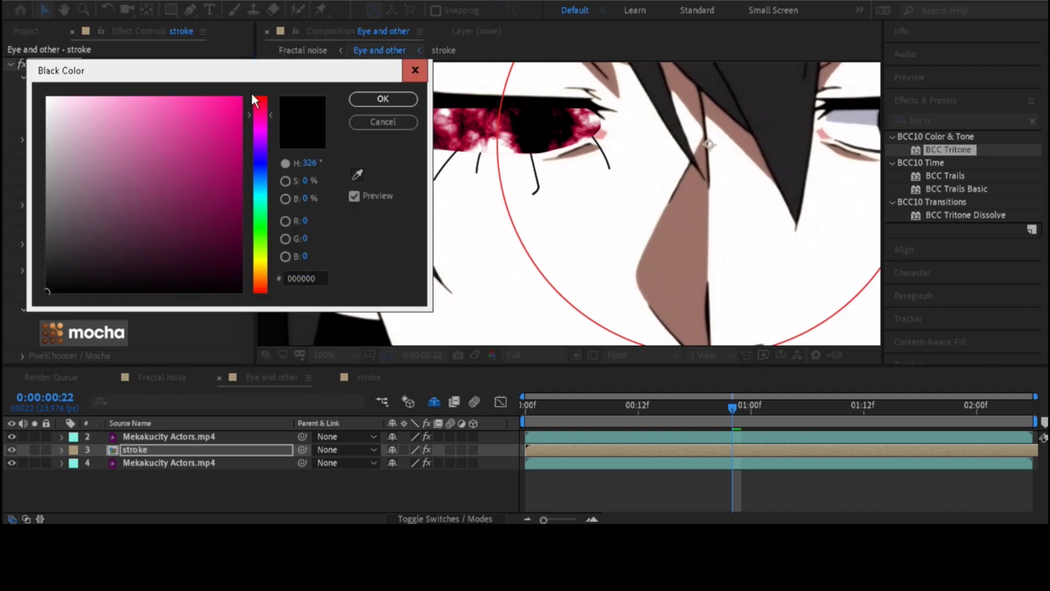
left_click(221, 143)
left_click_drag(221, 143, 275, 126)
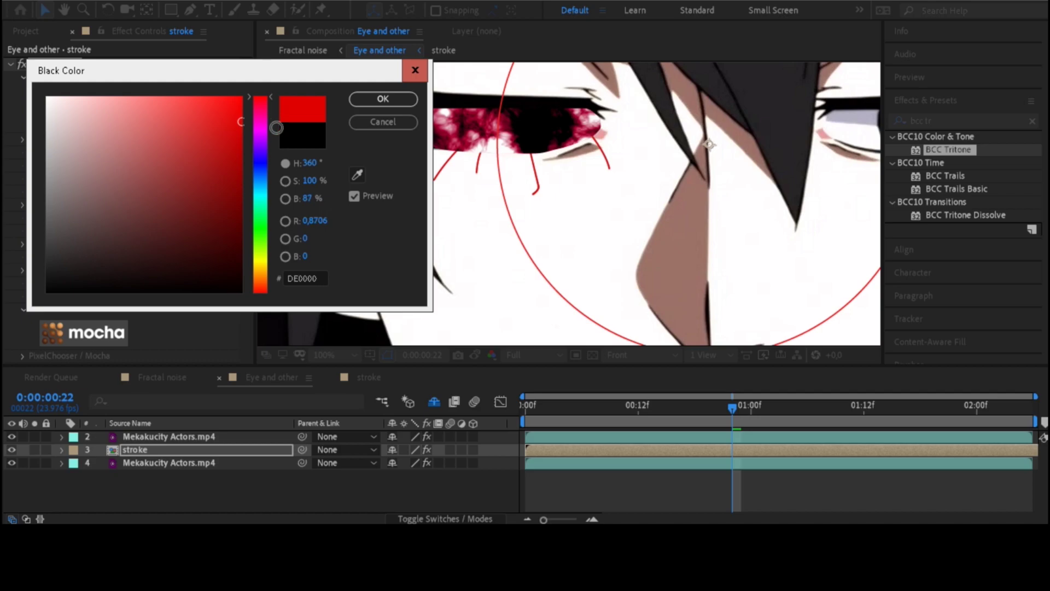
left_click(262, 102)
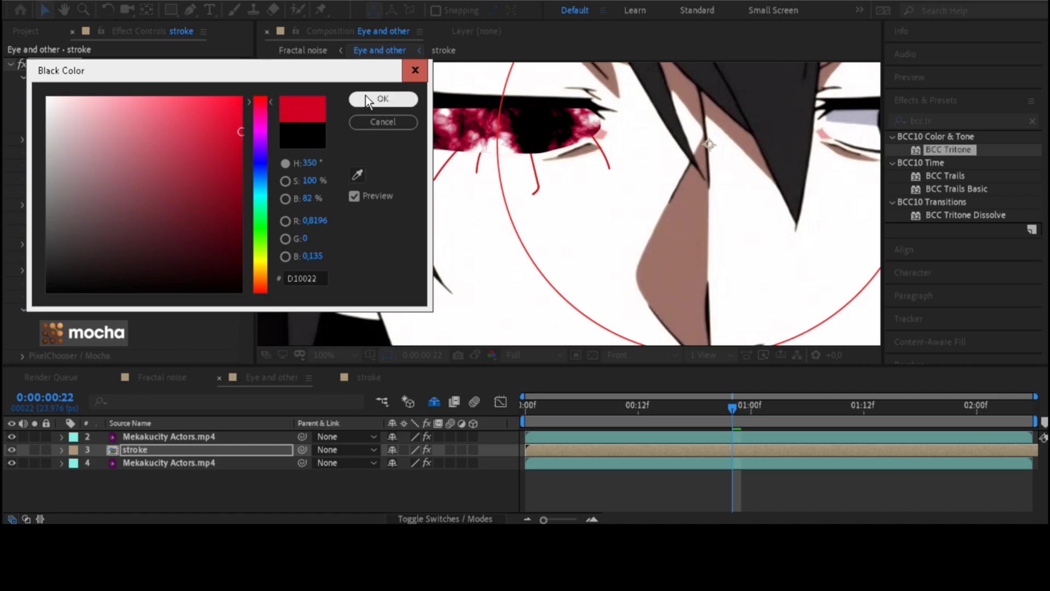
left_click(306, 278)
left_click(383, 99)
Set the Tritone Midpoint Color to the same red
left_click(150, 173)
left_click(238, 123)
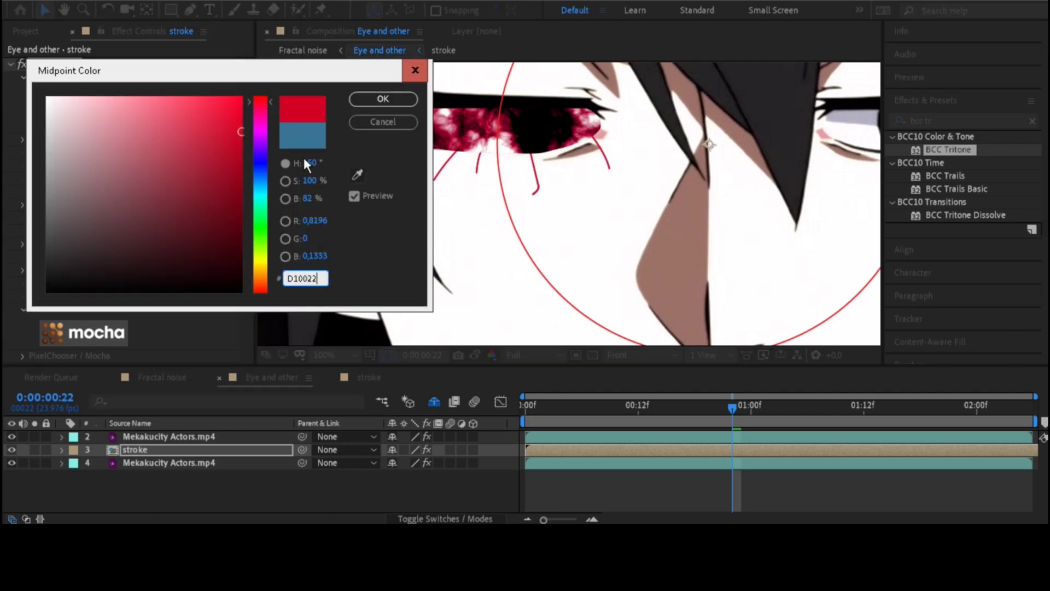
left_click(383, 101)
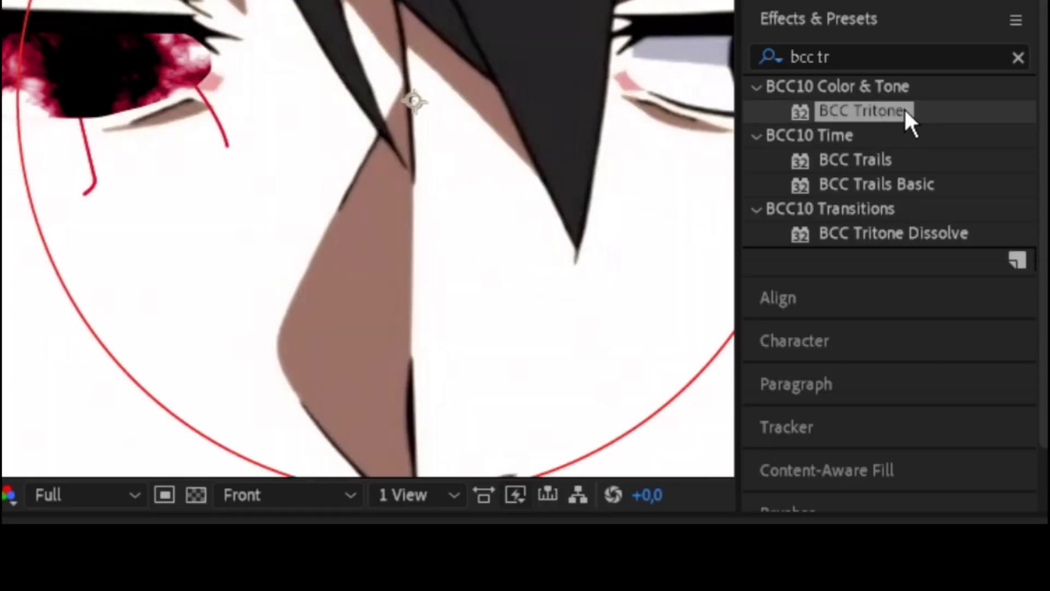
type("deep")
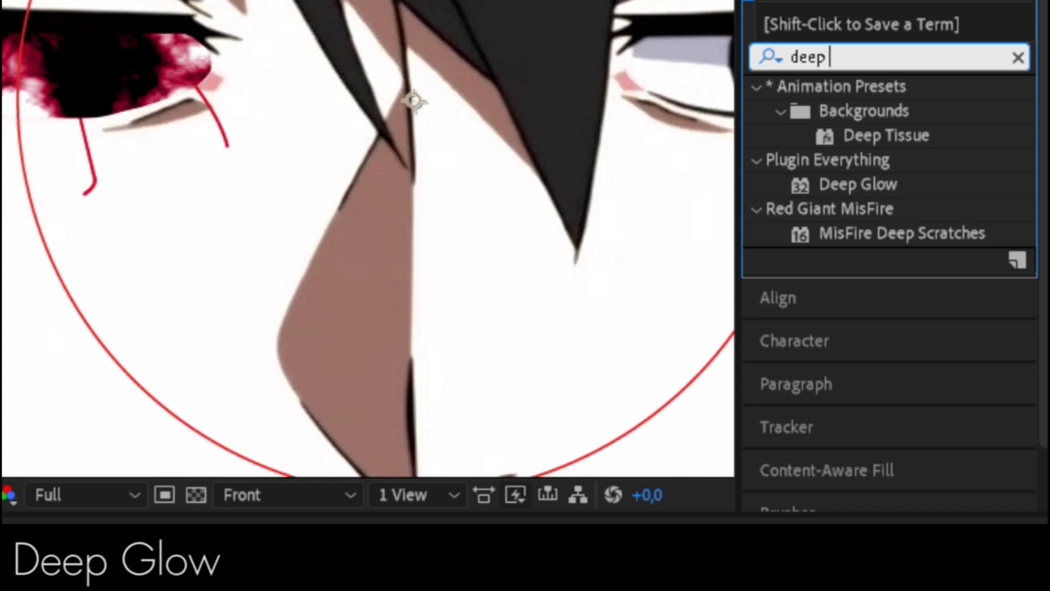
type(" glow")
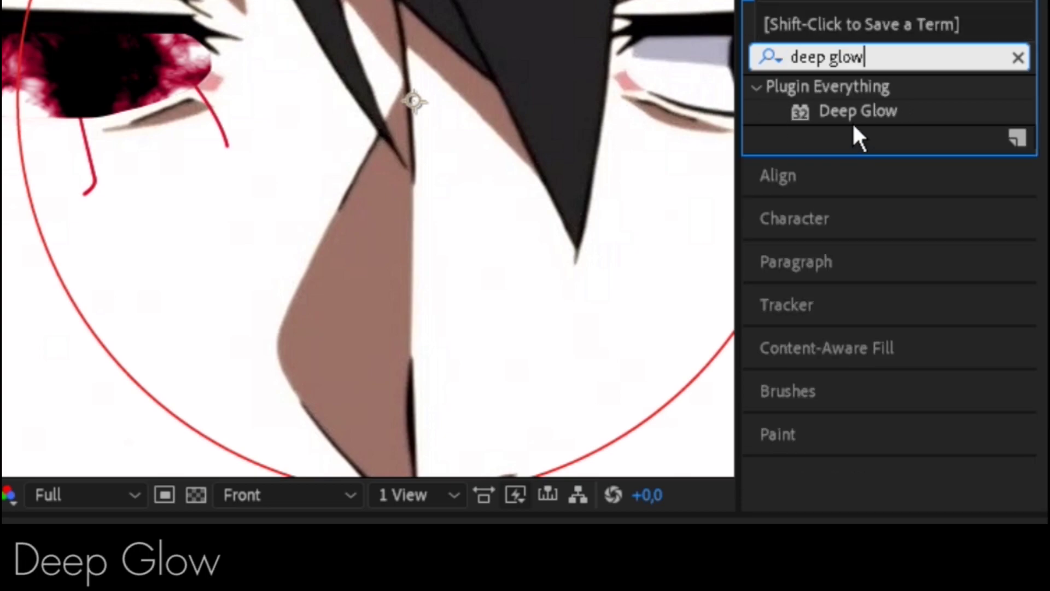
Apply Deep Glow to the stroke layer, lower Exposure to 0.48, and save
mouse_move(860, 104)
left_mouse_down()
mouse_move(537, 454)
mouse_move(546, 449)
left_mouse_up()
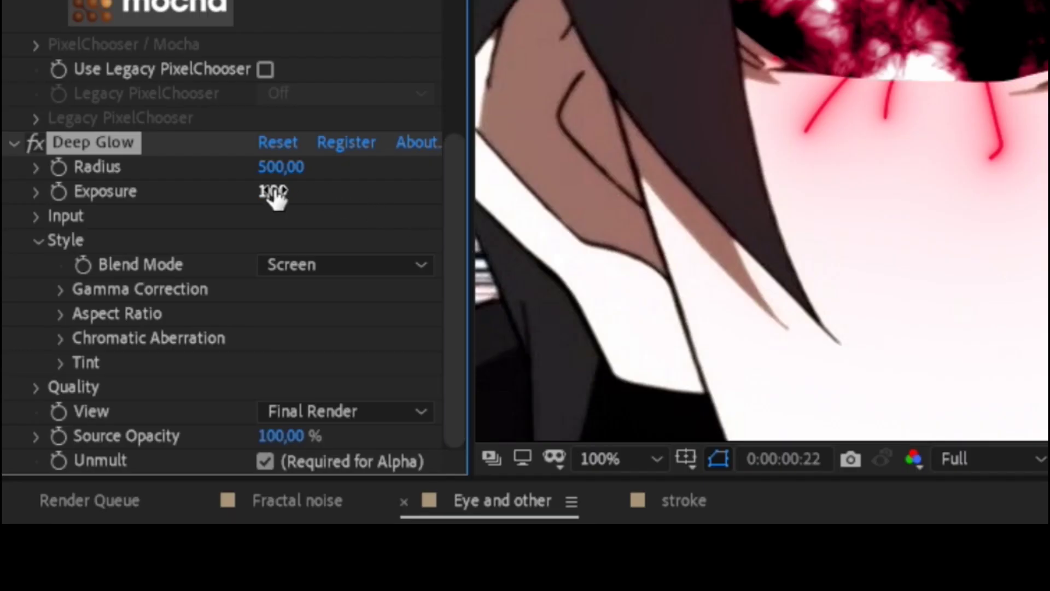
mouse_move(273, 192)
left_mouse_down()
mouse_move(170, 198)
mouse_move(202, 204)
left_mouse_up()
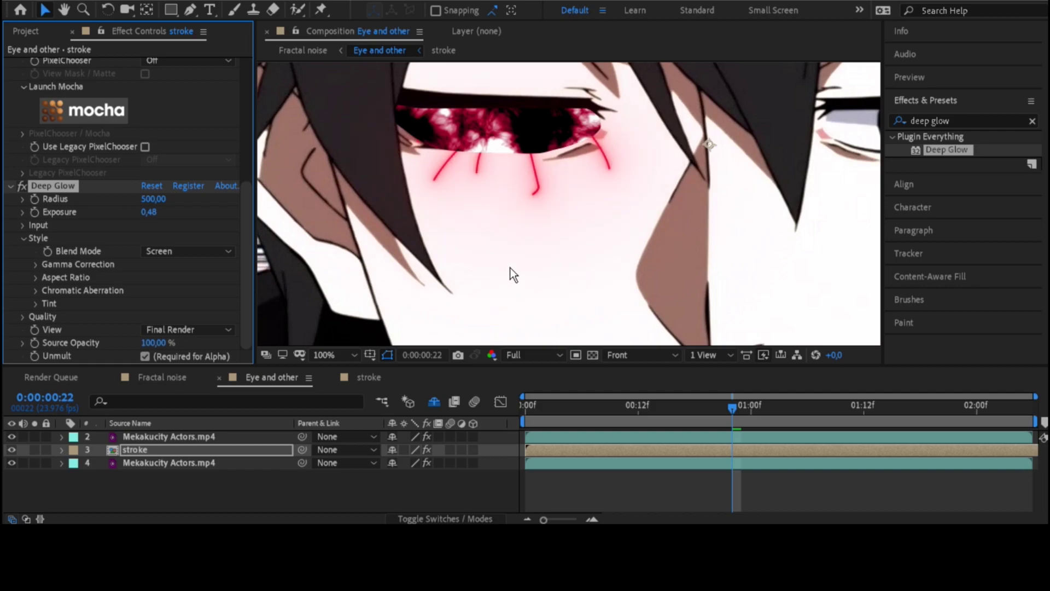
left_click(398, 492)
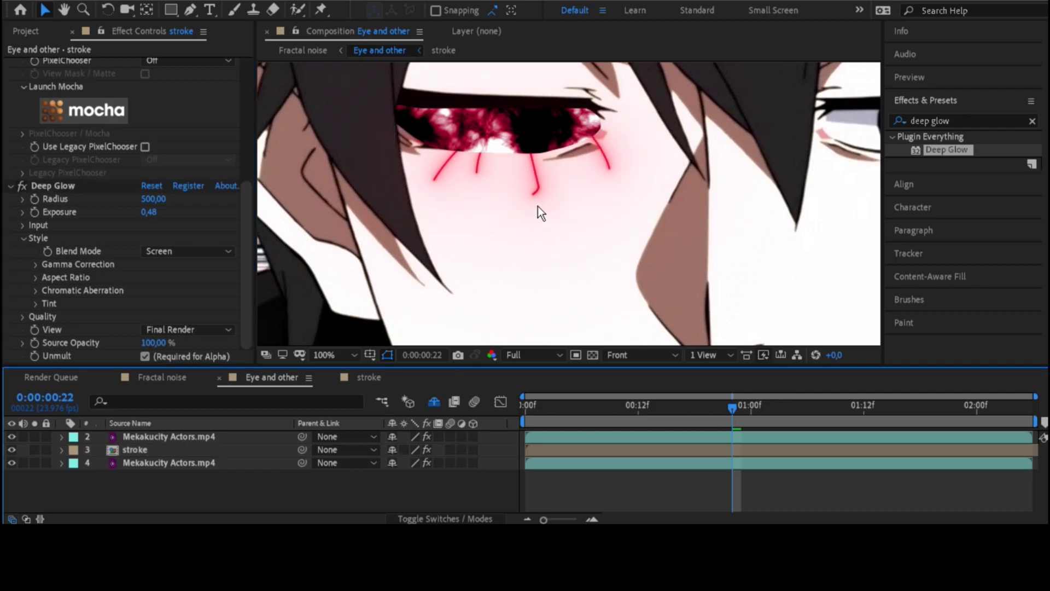
key("ctrl+s")
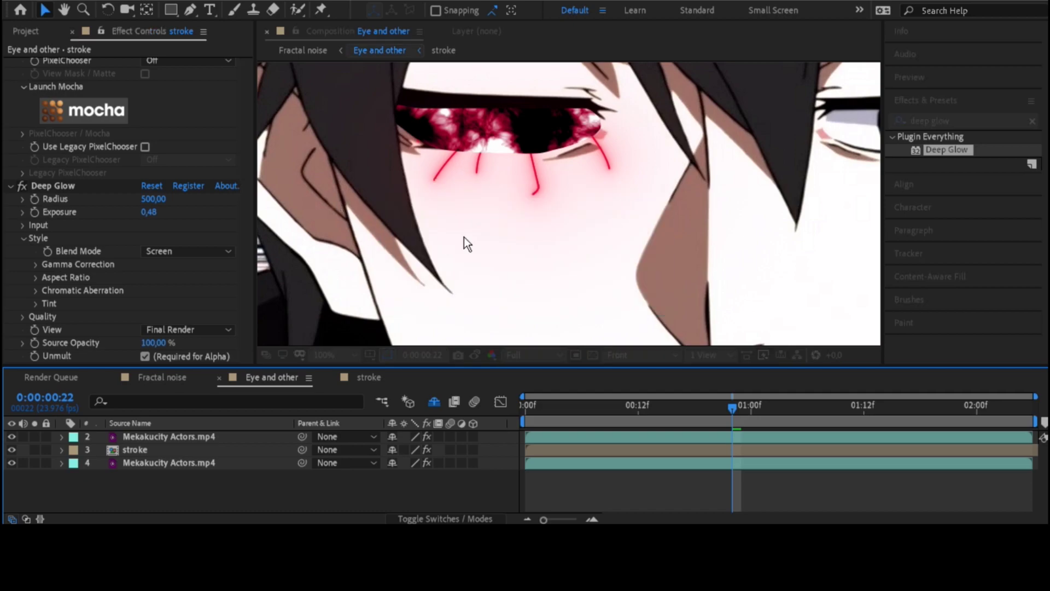
scroll(486, 209, "down", 1)
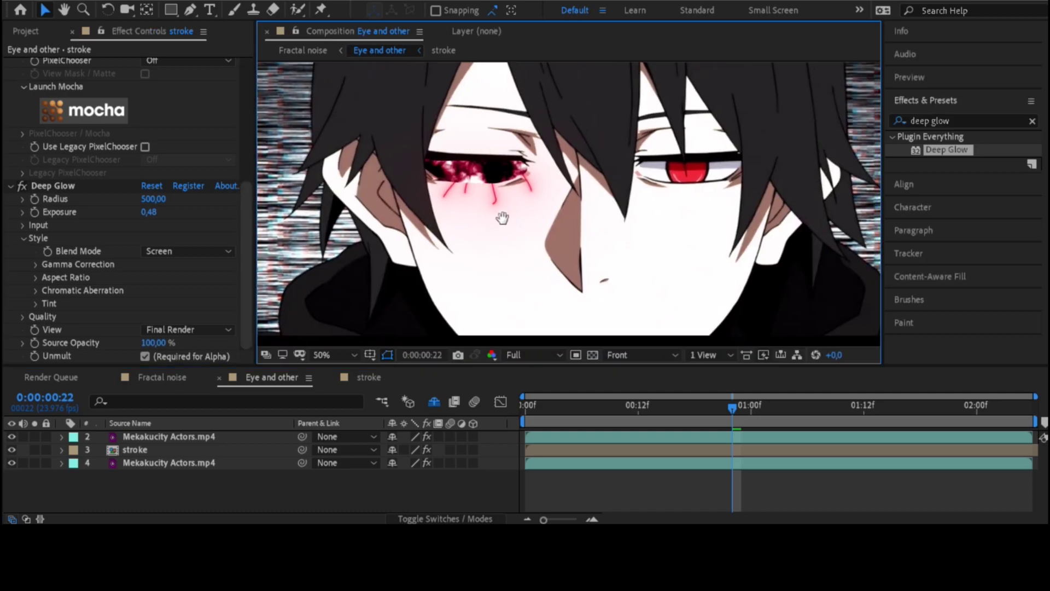
scroll(508, 221, "down", 1)
scroll(510, 217, "up", 1)
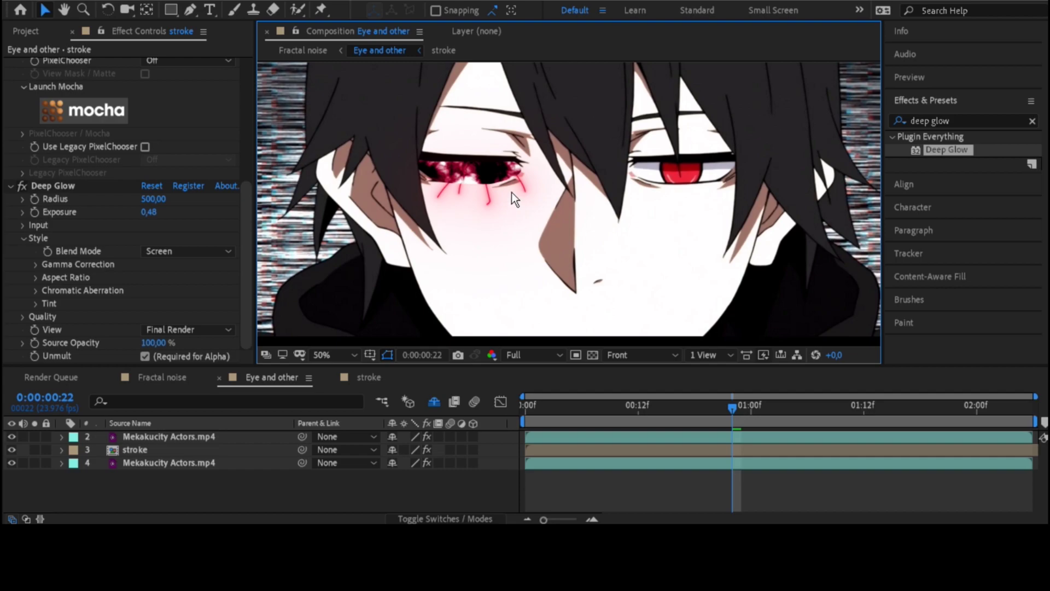
In Fractal noise, show the CC, SHAKE, FX 1 and Null 1 layers, then save
left_click(163, 377)
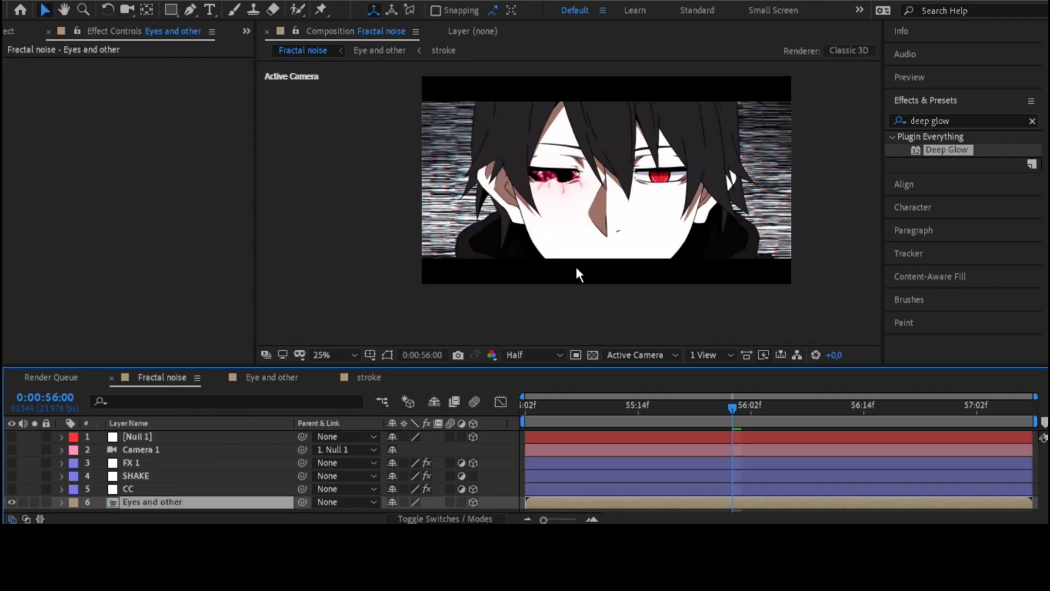
left_click(12, 488)
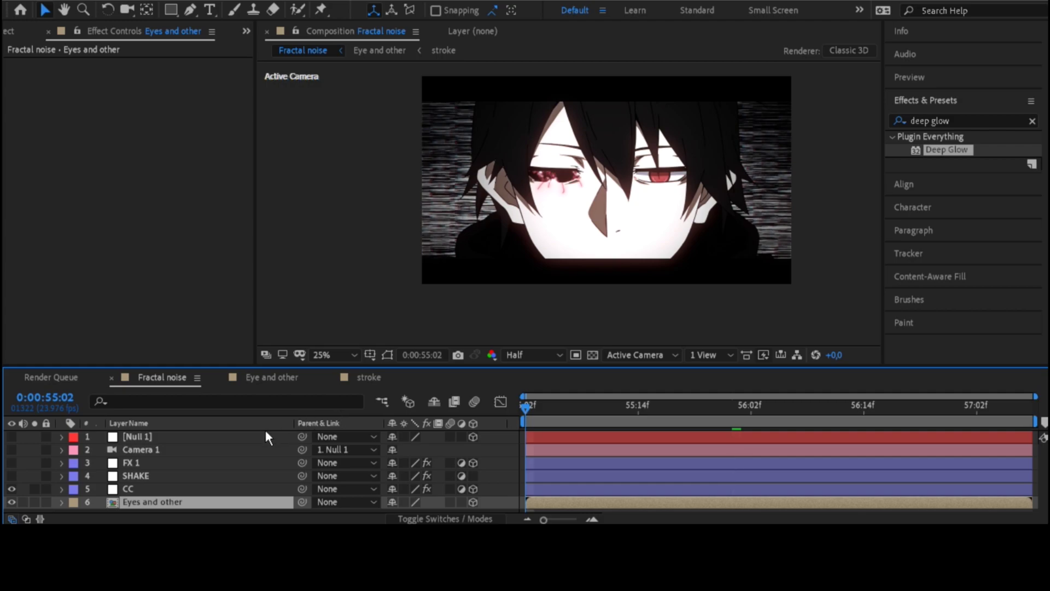
left_click(10, 474)
left_click(11, 463)
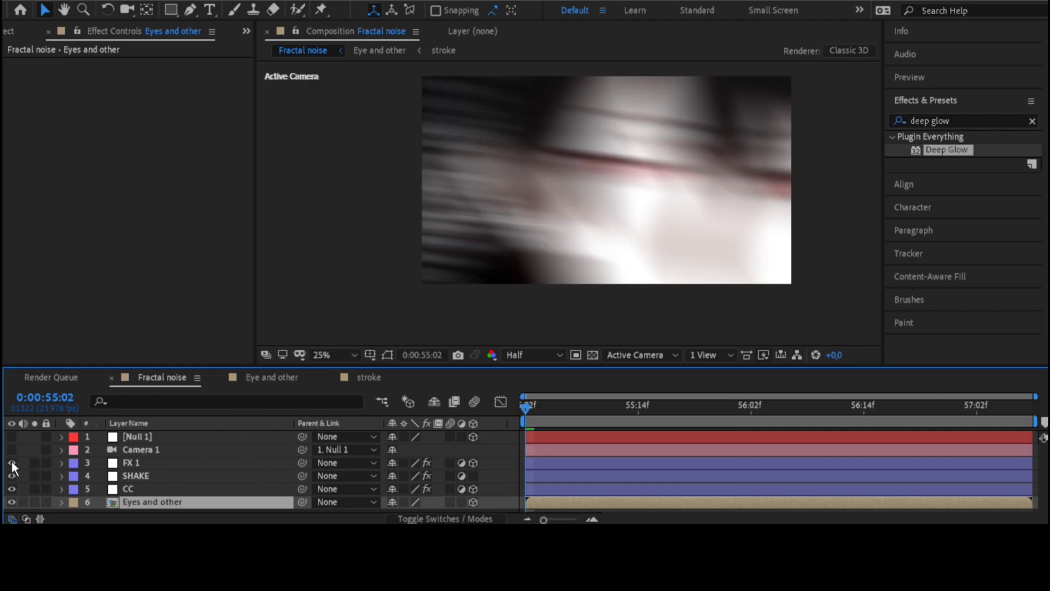
left_click(11, 437)
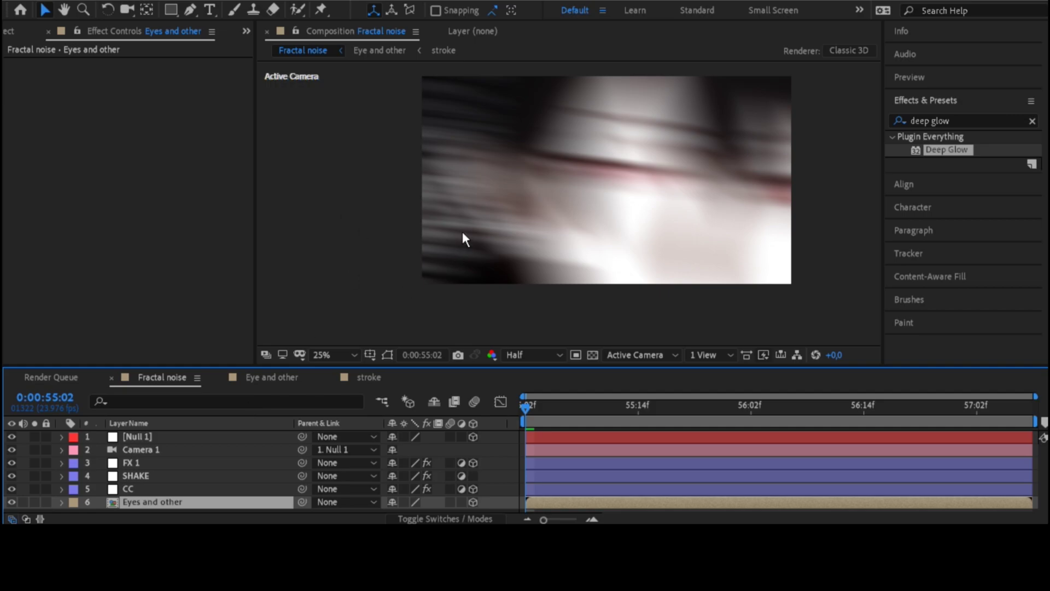
key("ctrl+s")
Preview at Full resolution in a maximized viewer and play back
left_click(525, 355)
left_click(548, 392)
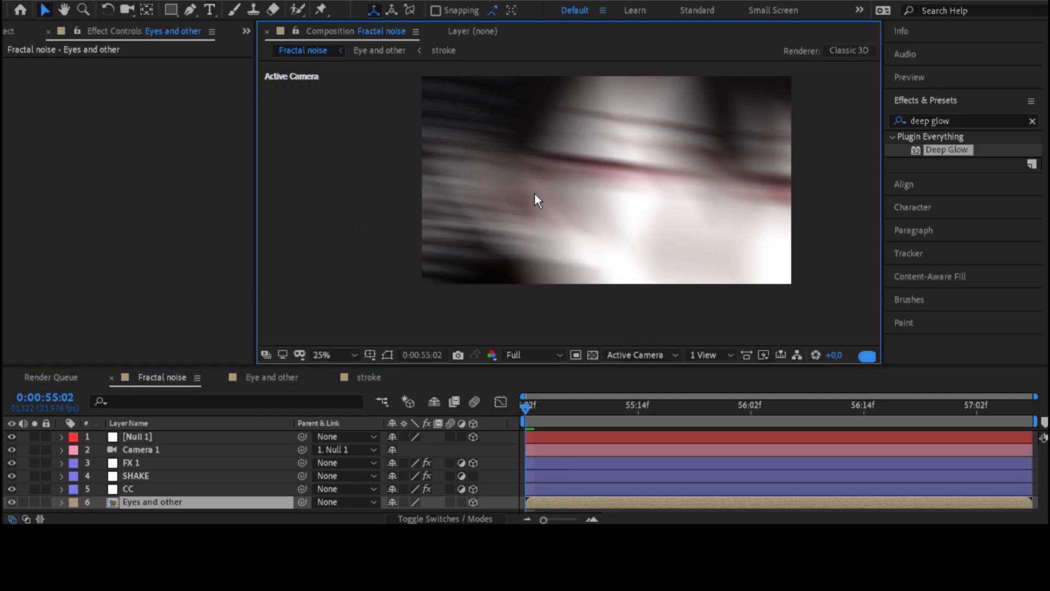
left_click_drag(534, 193, 505, 226)
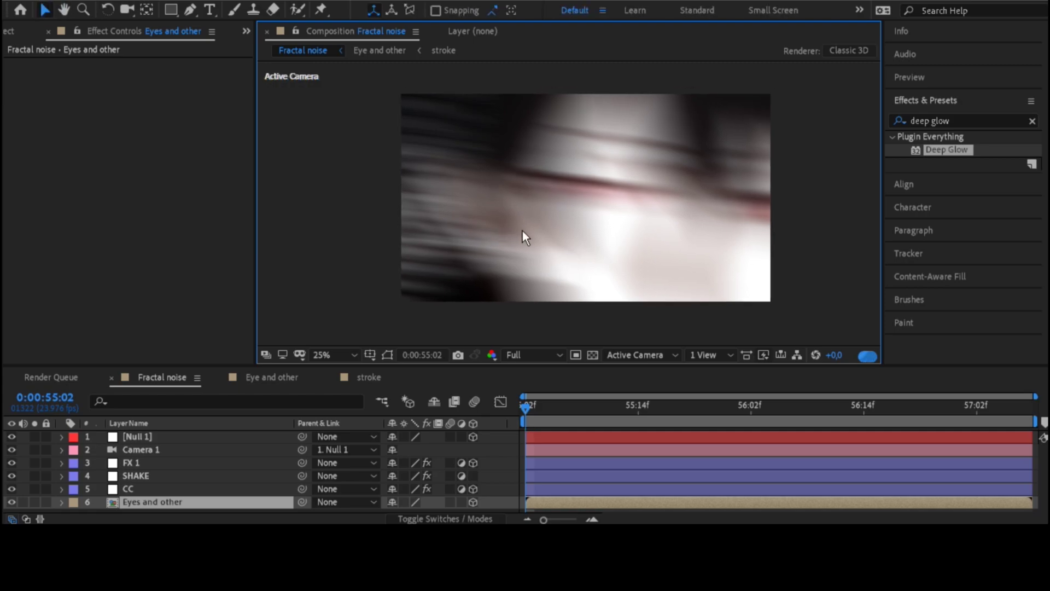
key("grave")
key("space")
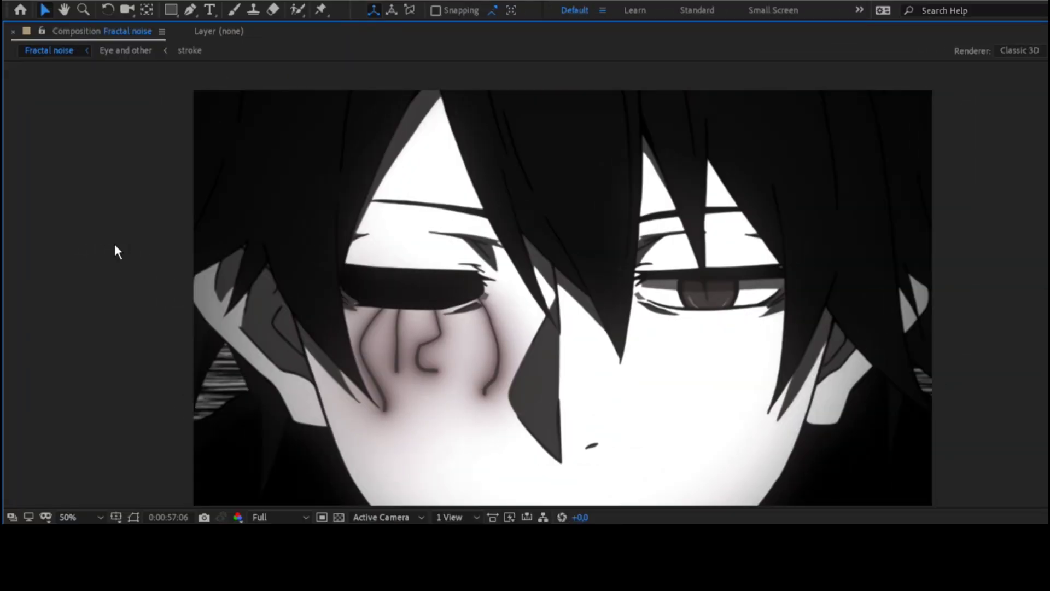